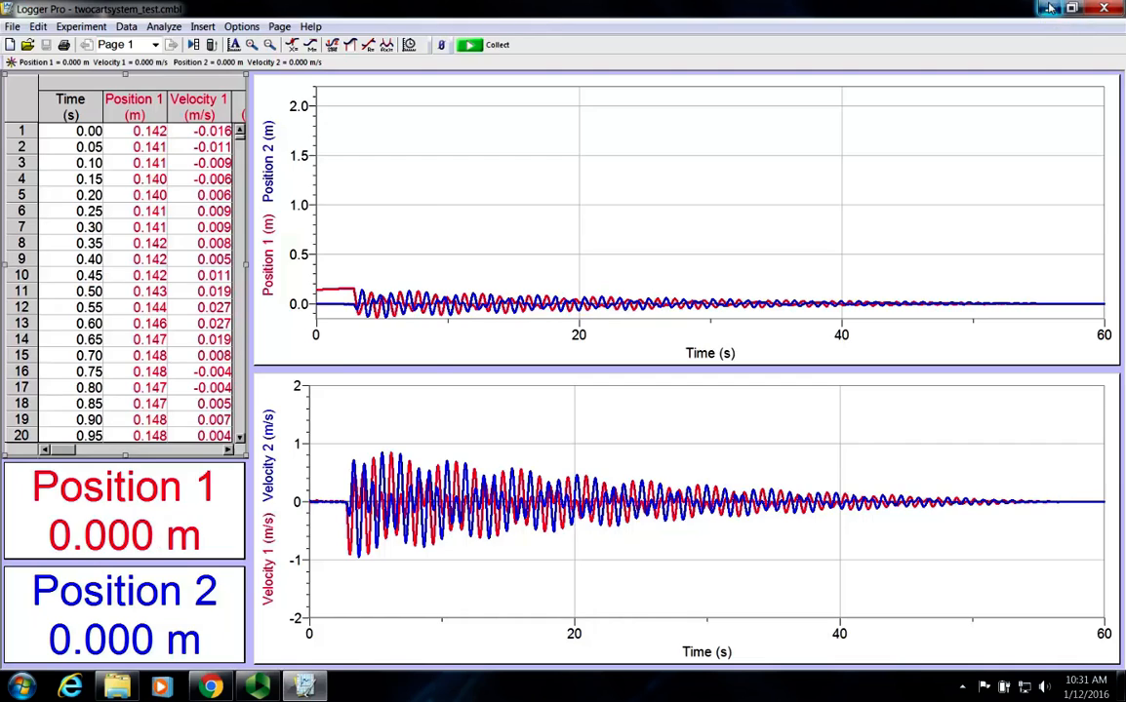
Start MATLAB R2014a and minimize its window to leave the Logger Pro data in view
{"action": "left_click", "coordinate": [1049, 8]}
{"action": "left_click", "coordinate": [867, 32]}
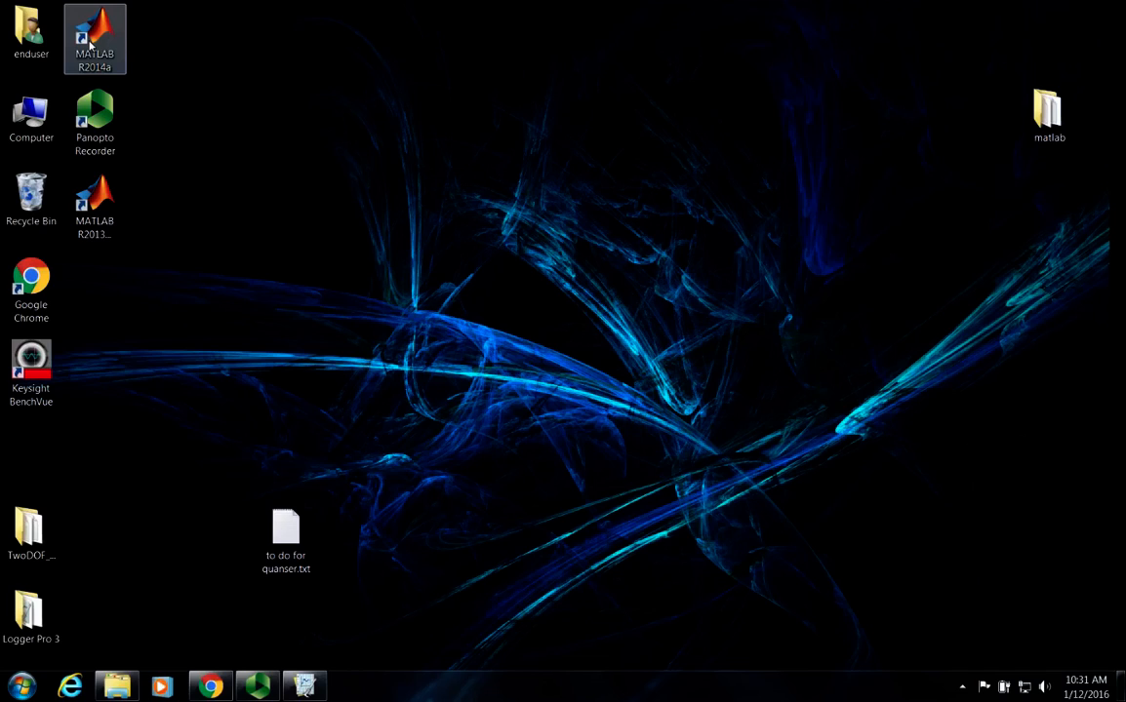
{"action": "double_click", "coordinate": [89, 41]}
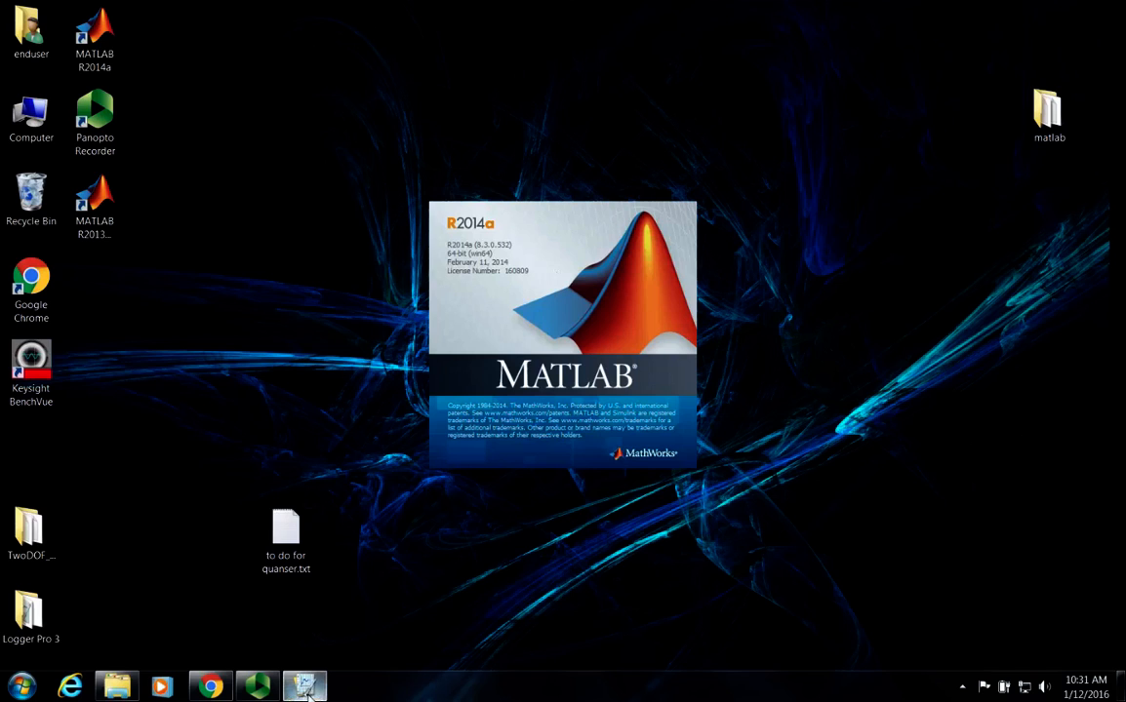
{"action": "mouse_move", "coordinate": [305, 689]}
{"action": "left_click", "coordinate": [304, 597]}
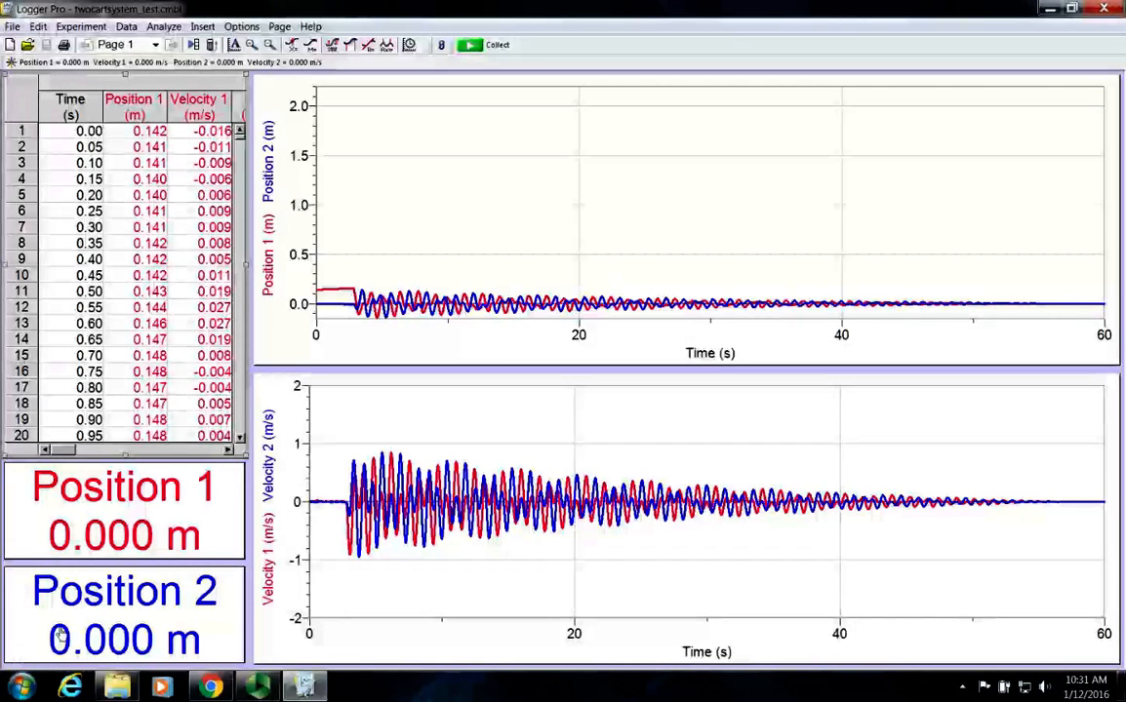
{"action": "left_click", "coordinate": [19, 689]}
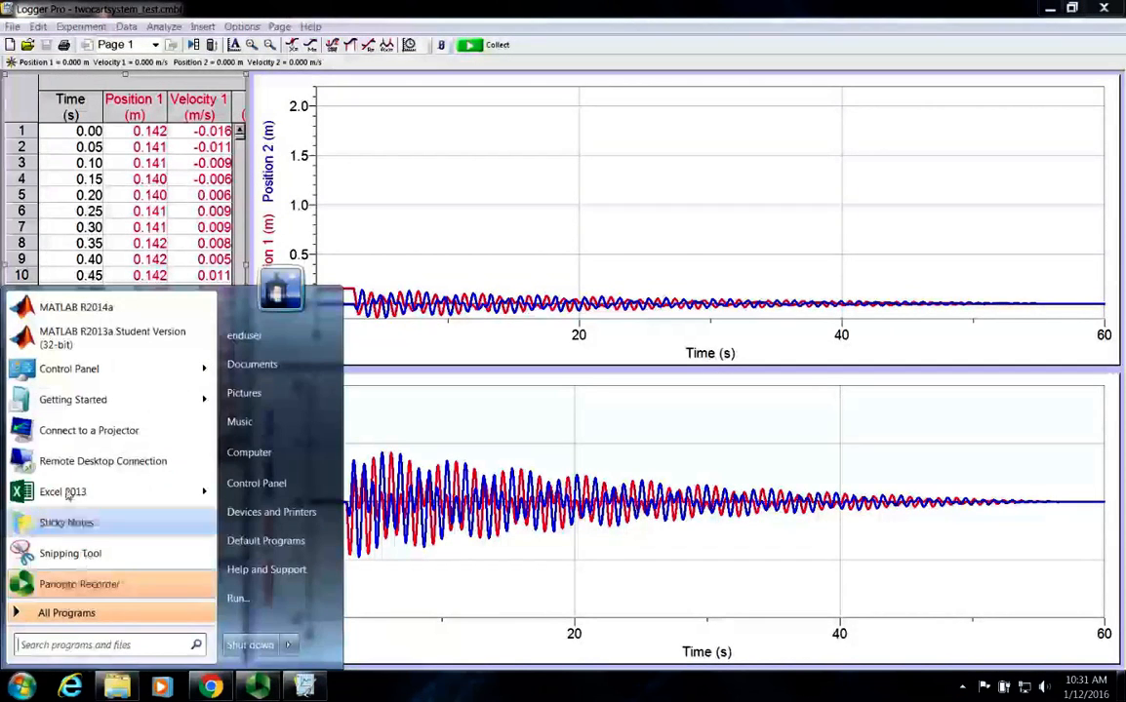
{"action": "left_click", "coordinate": [77, 307]}
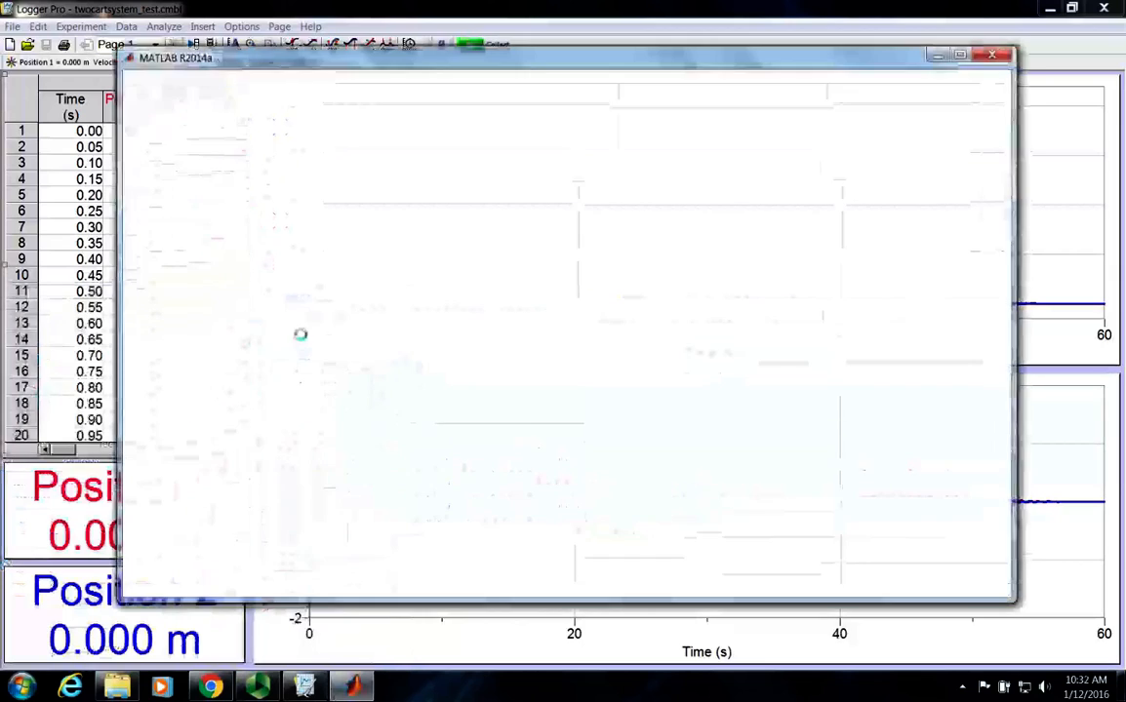
{"action": "left_click", "coordinate": [933, 55]}
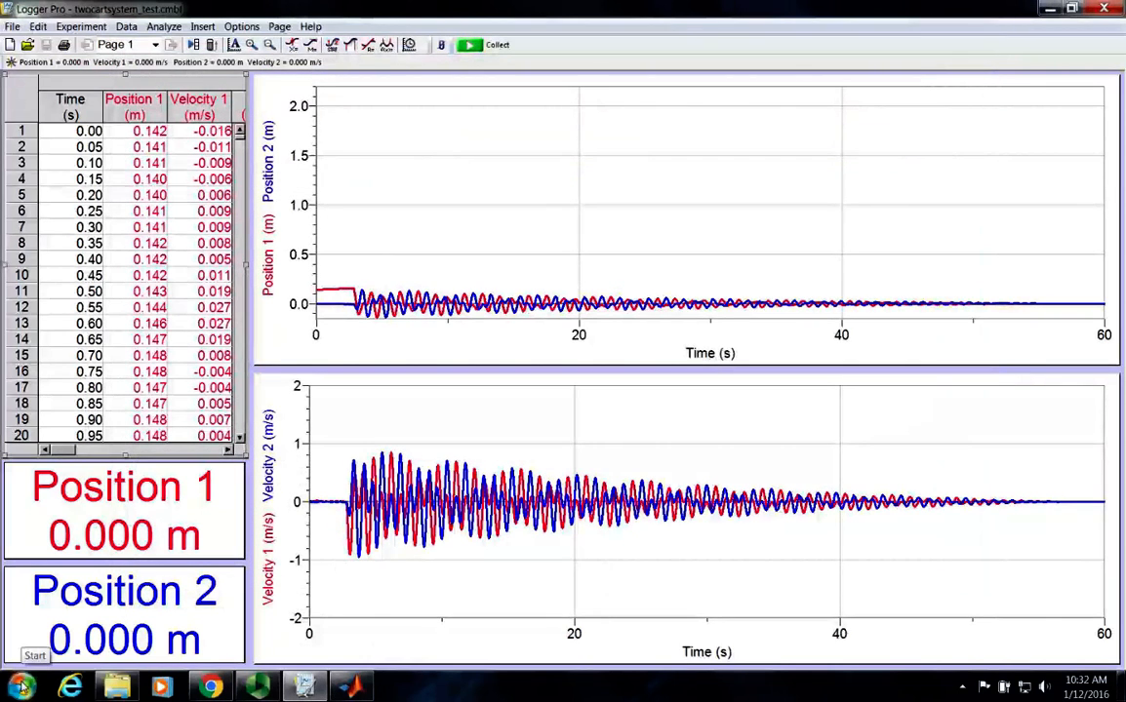
Minimize Logger Pro and open a blank workbook in Excel 2013
{"action": "left_click", "coordinate": [1048, 8]}
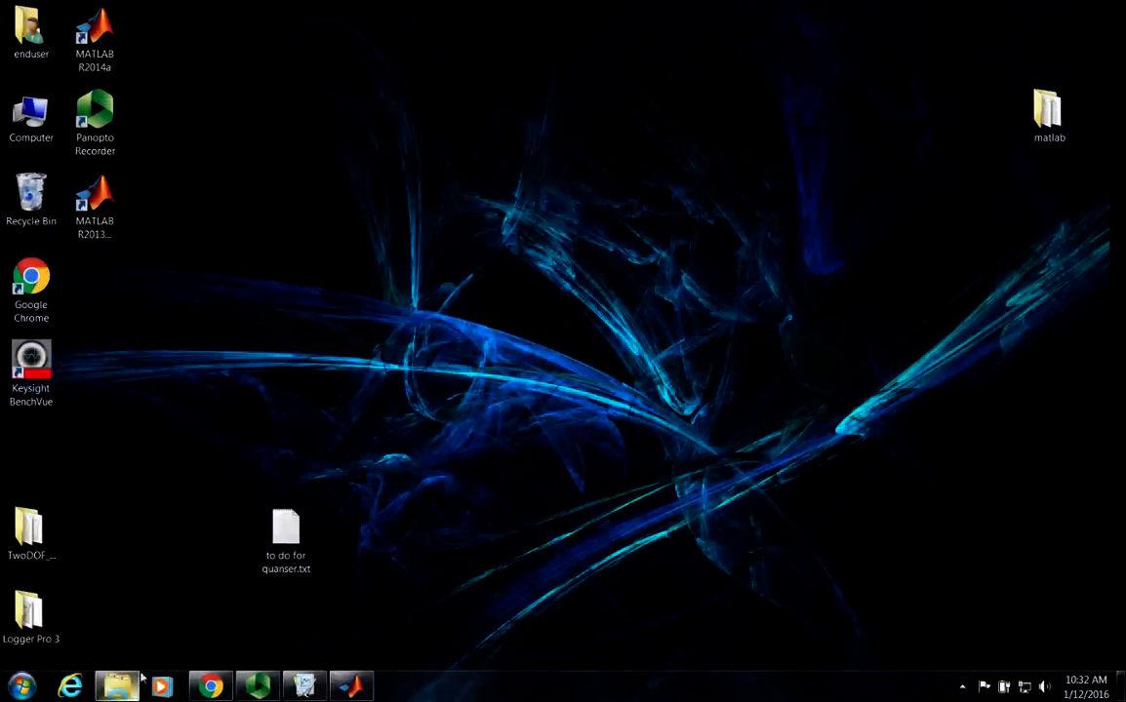
{"action": "left_click", "coordinate": [23, 689]}
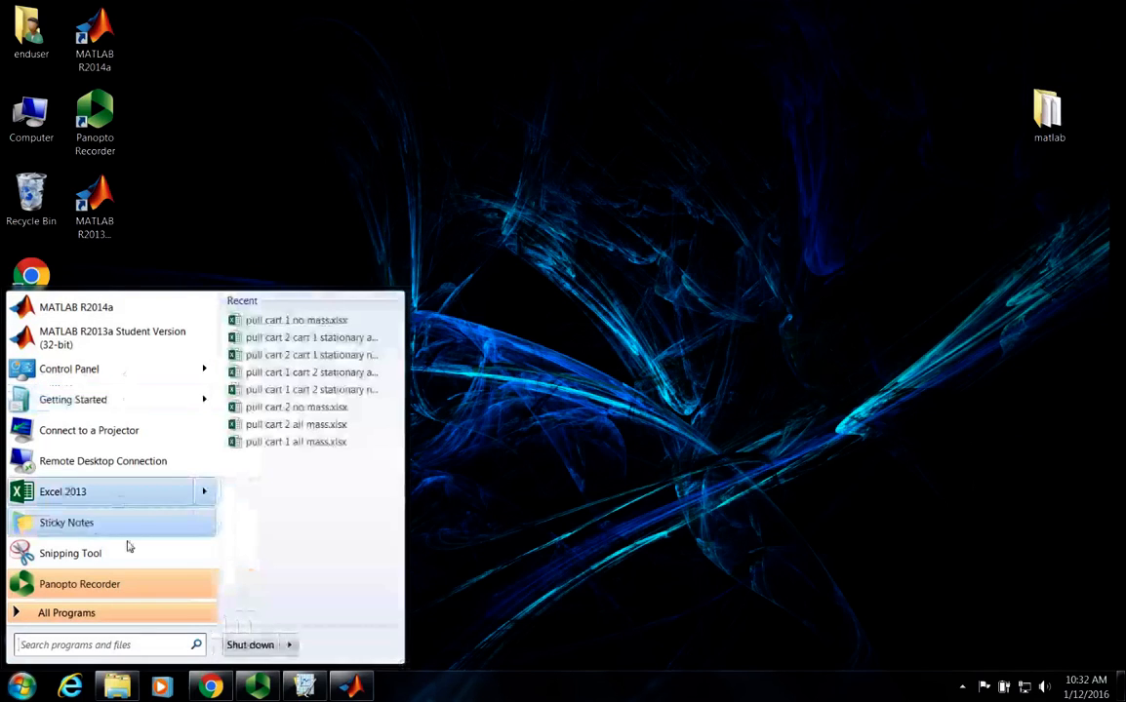
{"action": "left_click", "coordinate": [170, 493]}
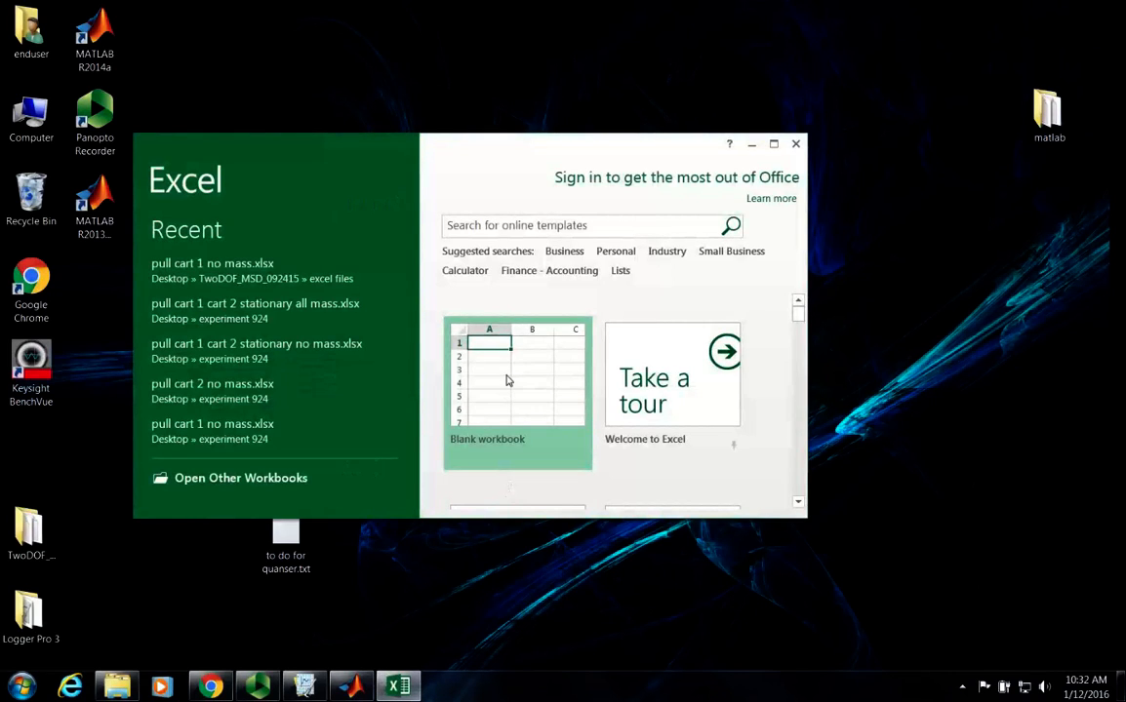
{"action": "left_click", "coordinate": [513, 383]}
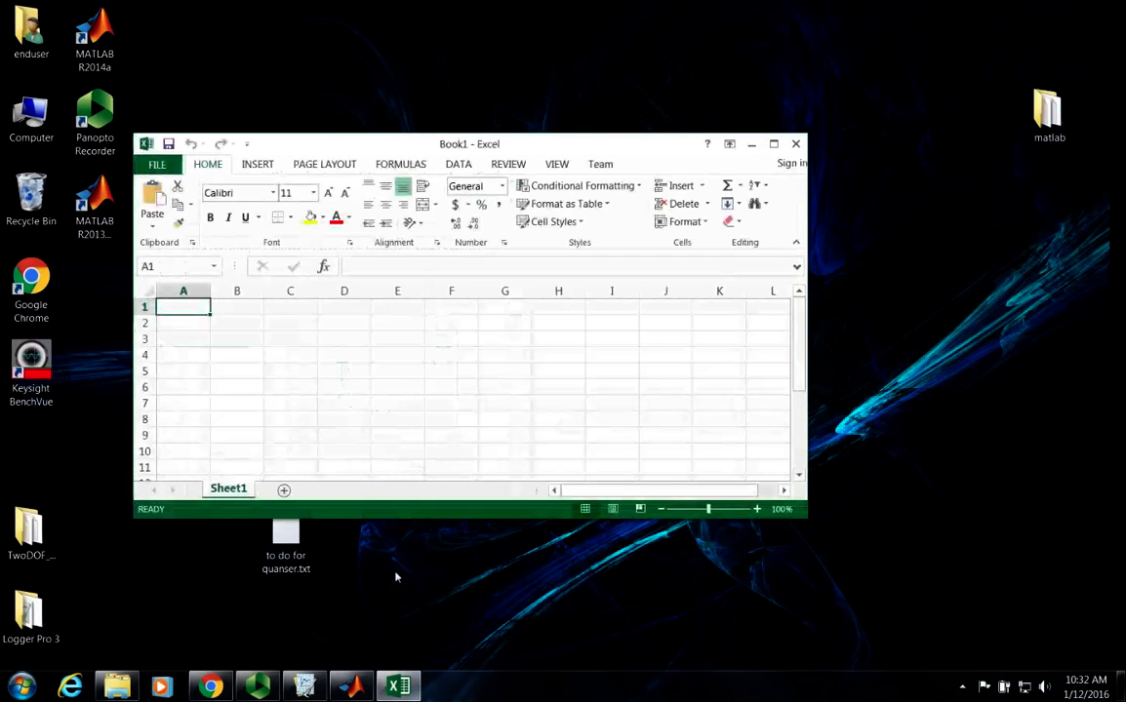
Check the Logger Pro data table and enter the header "Time (s)" in cell A1 of the Excel workbook
{"action": "left_click", "coordinate": [302, 688]}
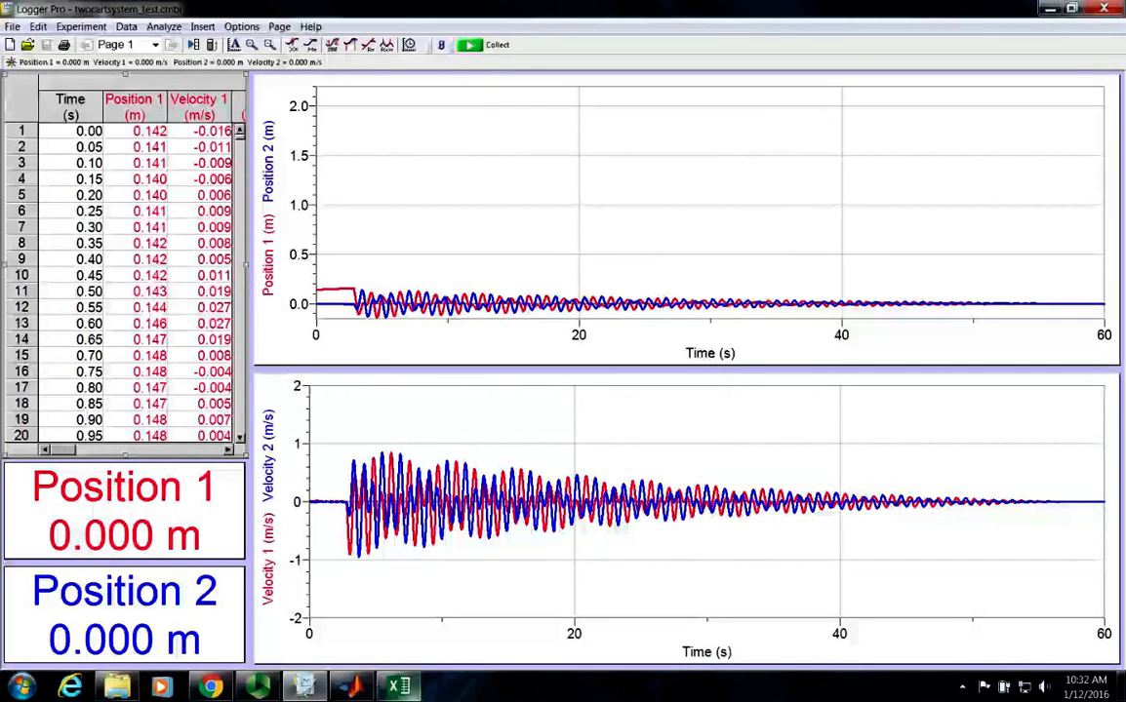
{"action": "mouse_move", "coordinate": [311, 691]}
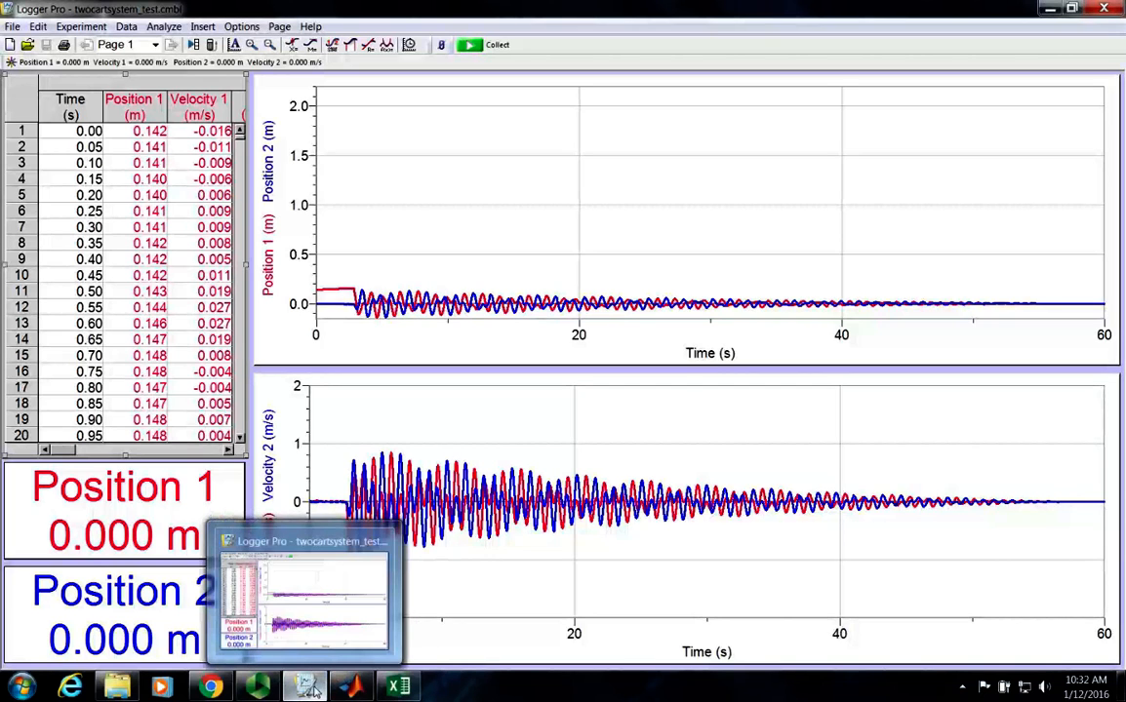
{"action": "left_click", "coordinate": [398, 688]}
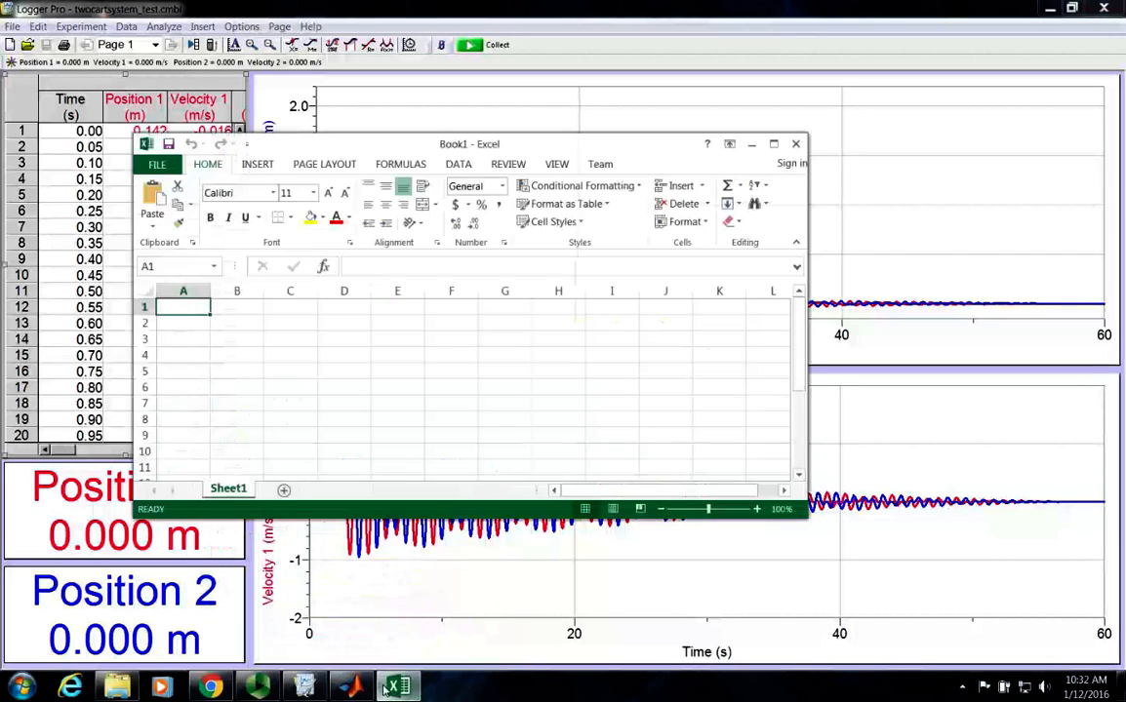
{"action": "type", "text": "a"}
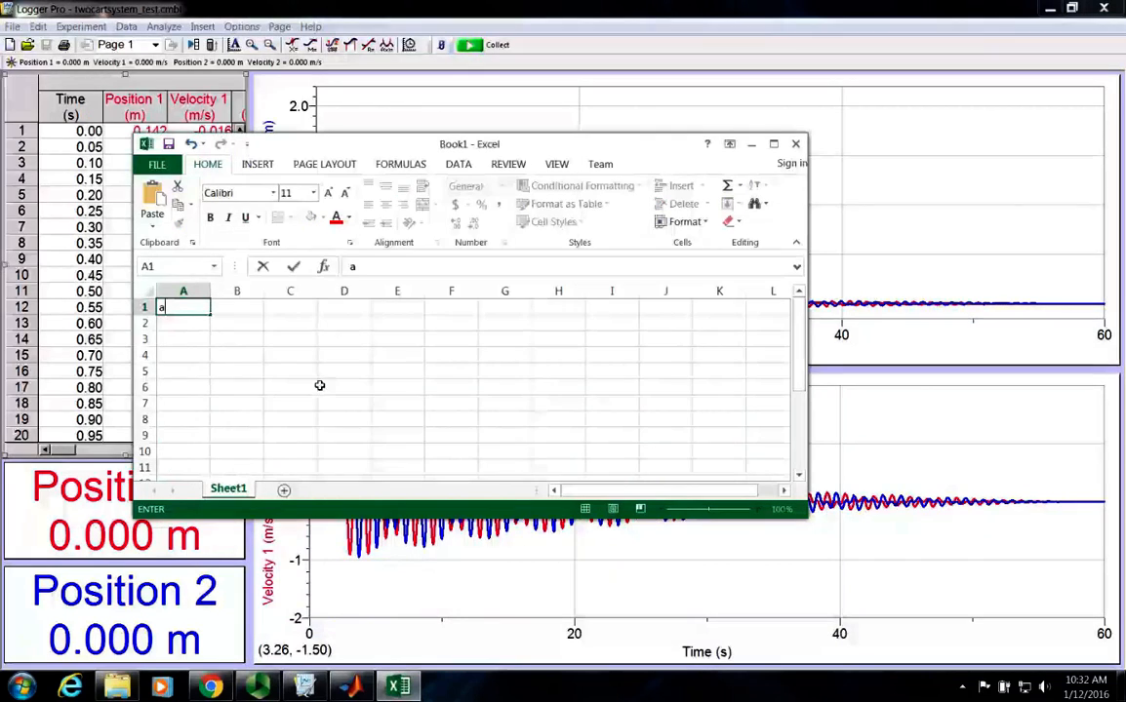
{"action": "type", "text": "\\Time"}
{"action": "key", "text": "BackSpace"}
{"action": "key", "text": "BackSpace"}
{"action": "key", "text": "BackSpace"}
{"action": "key", "text": "BackSpace"}
{"action": "key", "text": "BackSpace"}
{"action": "key", "text": "BackSpace"}
{"action": "type", "text": "Time (s)"}
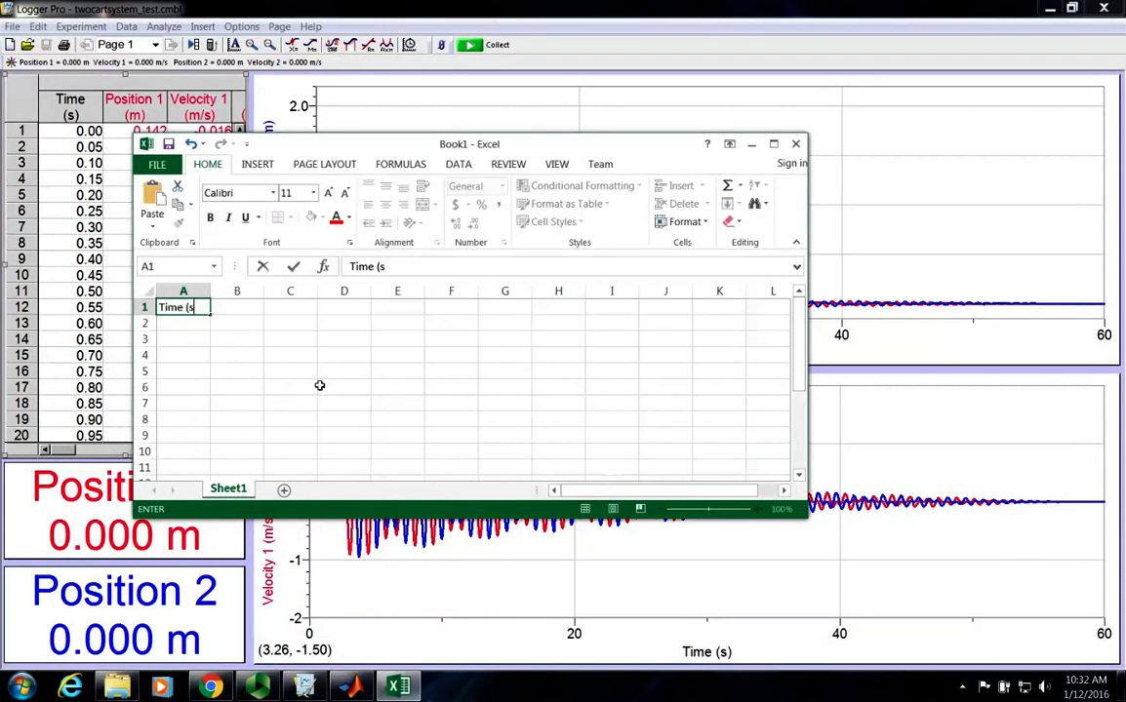
{"action": "key", "text": "Tab"}
Enter the header "Position 1 (m)" in cell B1 and fit column B to its text
{"action": "type", "text": "Posit"}
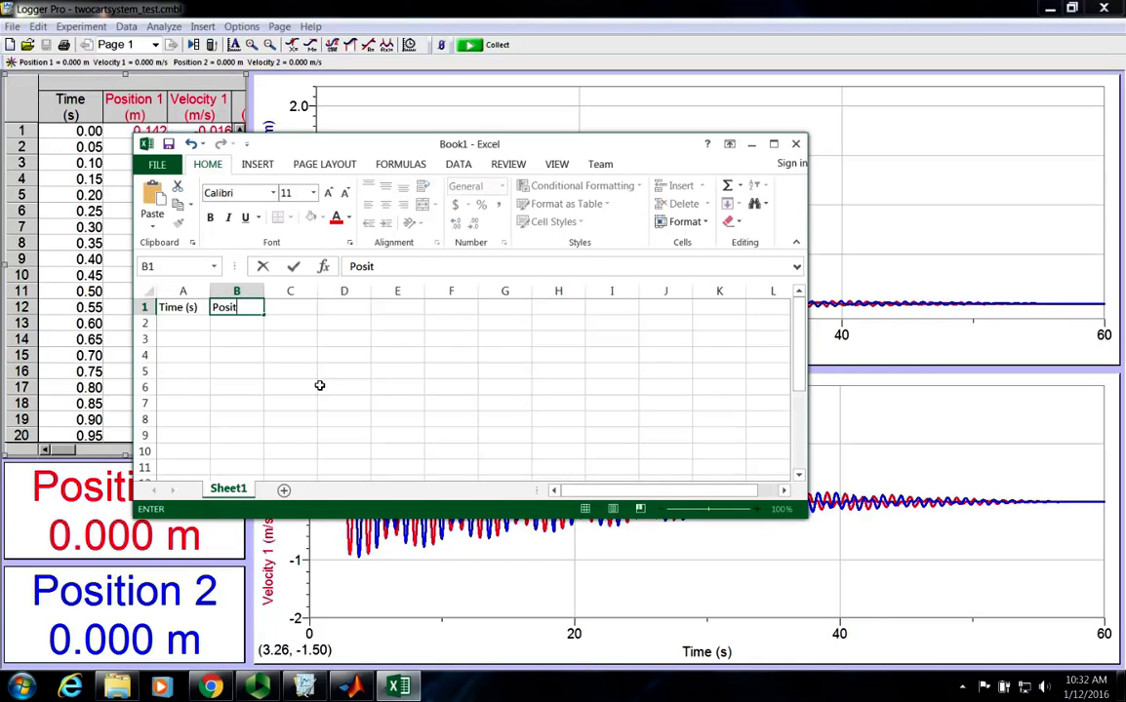
{"action": "type", "text": "ion 1 (M)"}
{"action": "key", "text": "BackSpace"}
{"action": "key", "text": "BackSpace"}
{"action": "type", "text": "m)"}
{"action": "key", "text": "Tab"}
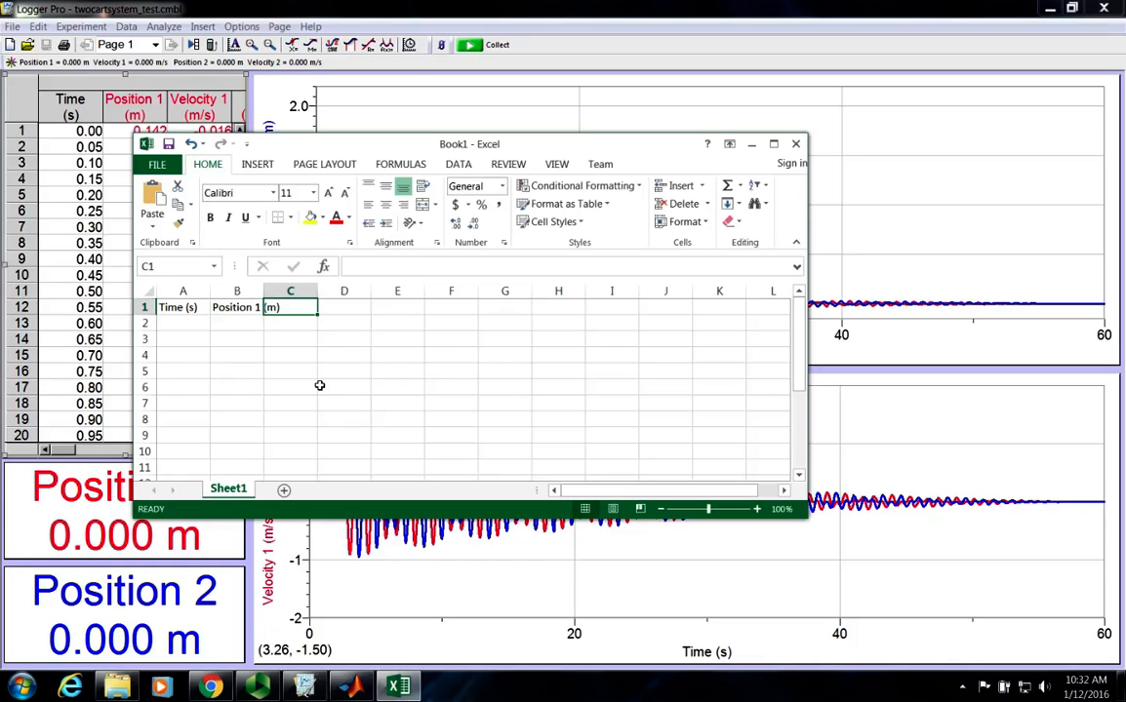
{"action": "double_click", "coordinate": [272, 295]}
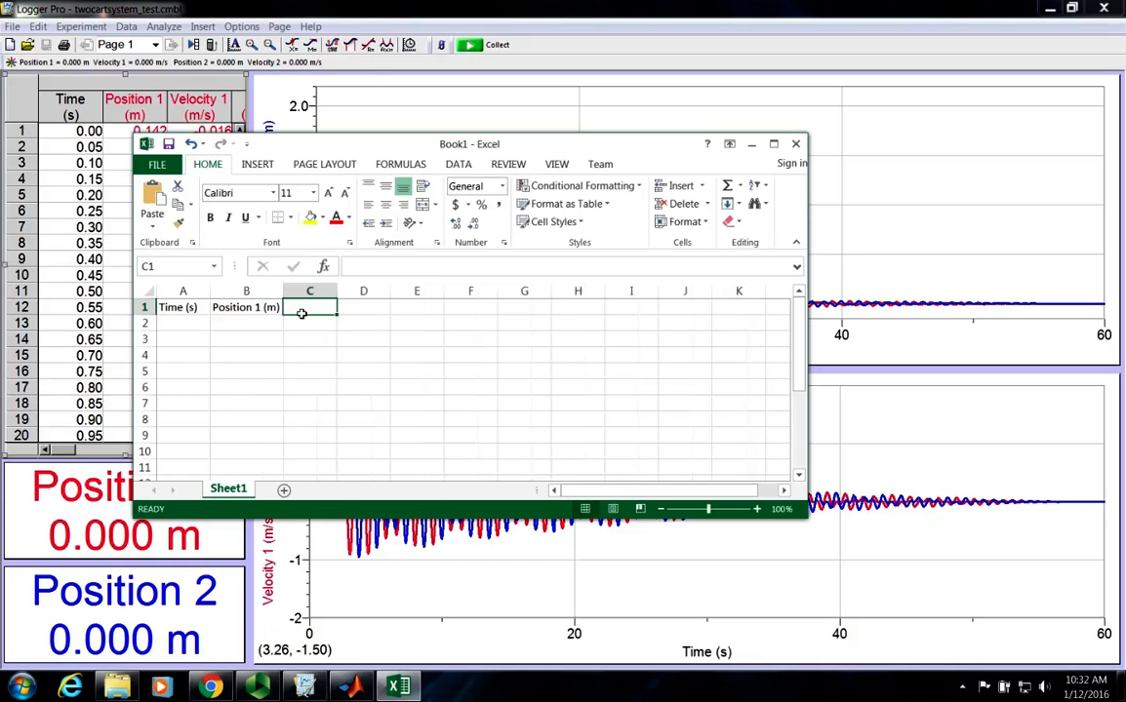
Enter the header "Velocity 1 (m/s)" in cell C1 and fit column C to its text
{"action": "type", "text": "Velocit"}
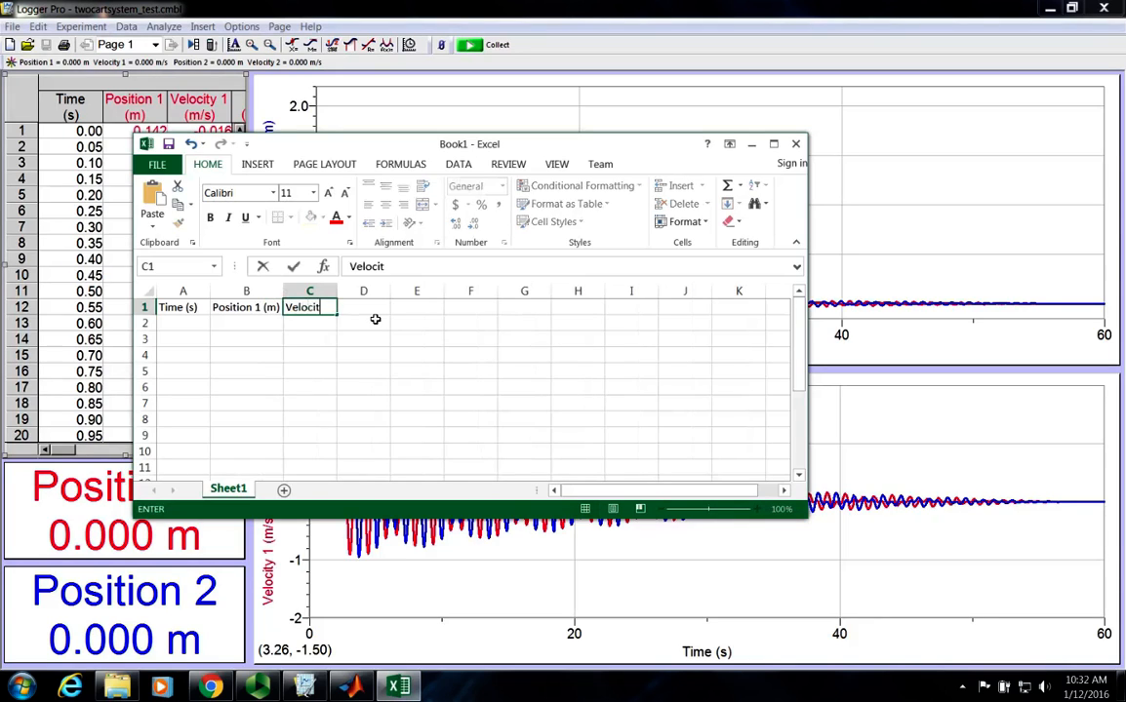
{"action": "type", "text": "y 1 (m/s)"}
{"action": "left_click", "coordinate": [375, 321]}
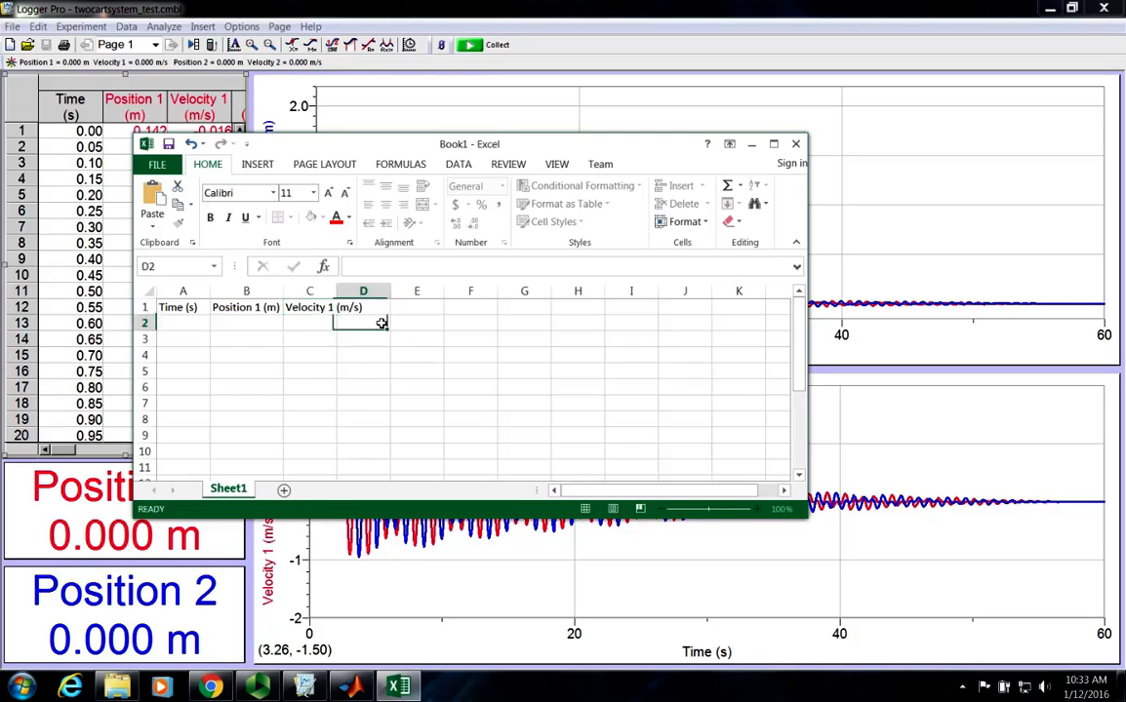
{"action": "double_click", "coordinate": [339, 290]}
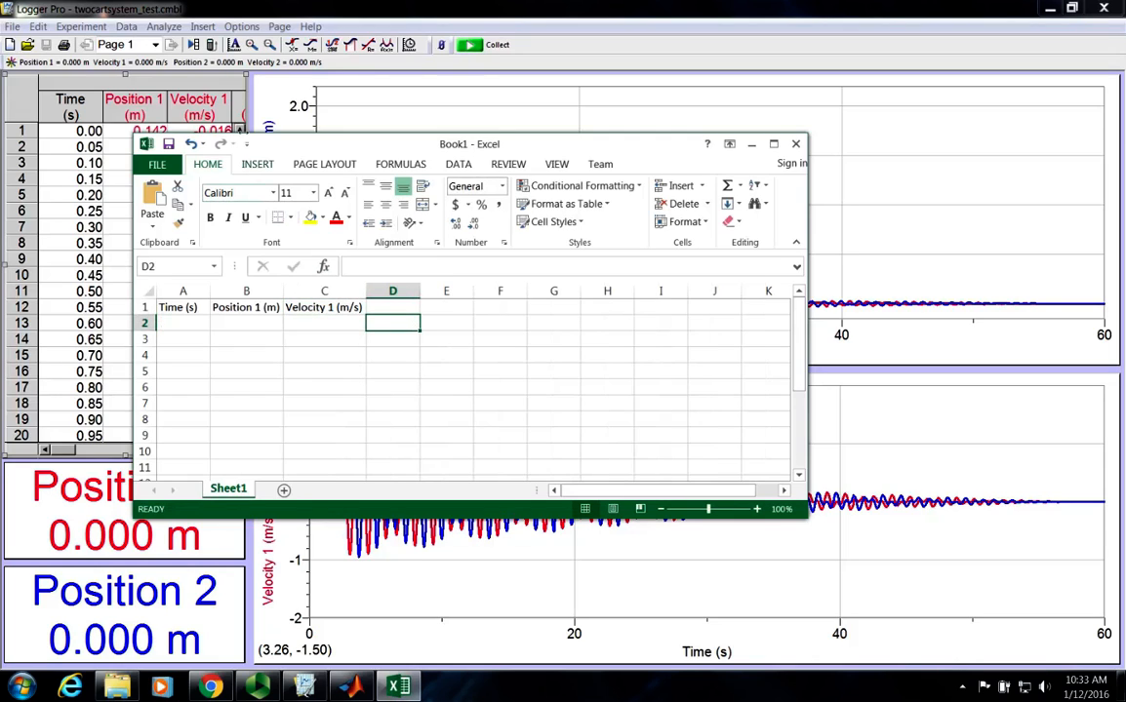
Switch to Logger Pro and examine the names and units of the remaining data table columns
{"action": "left_click", "coordinate": [230, 118]}
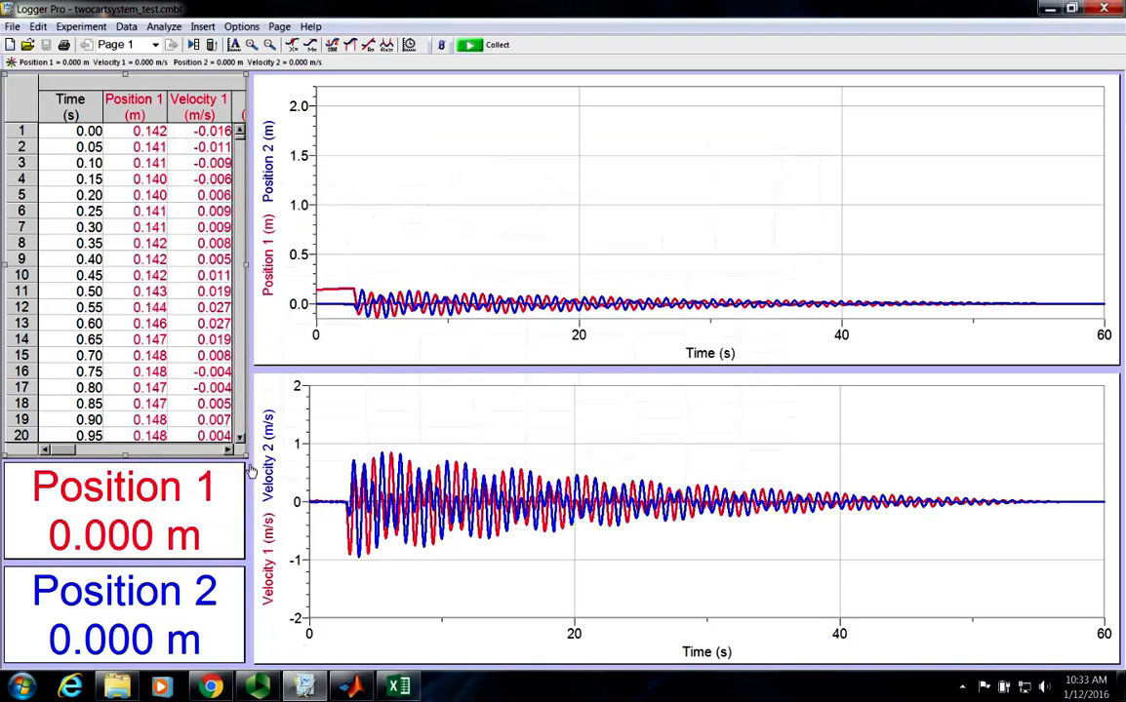
{"action": "left_click", "coordinate": [227, 450]}
{"action": "left_click", "coordinate": [227, 451]}
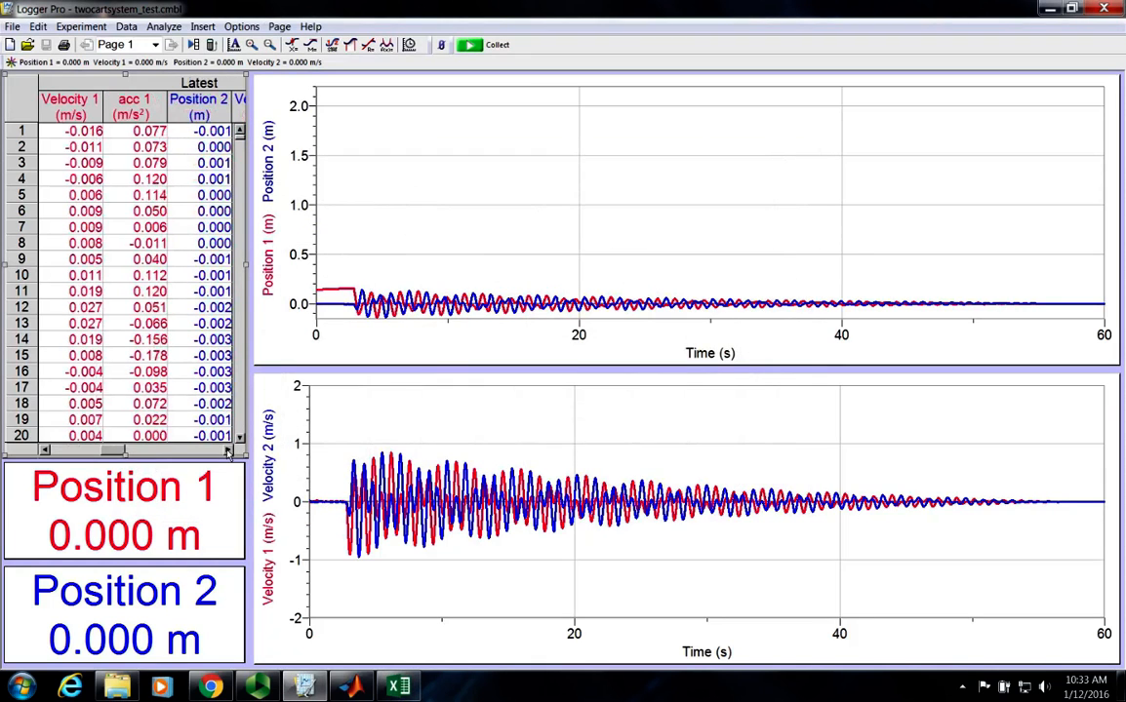
{"action": "left_click", "coordinate": [228, 451]}
{"action": "left_click", "coordinate": [228, 451]}
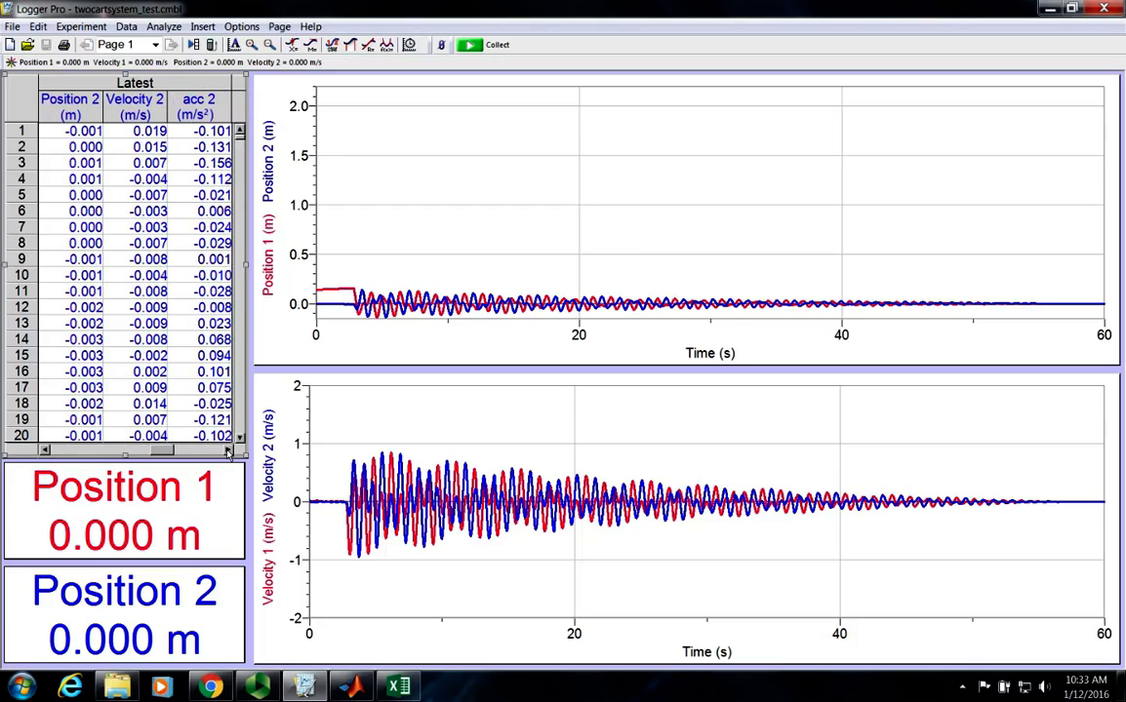
{"action": "left_click", "coordinate": [227, 451]}
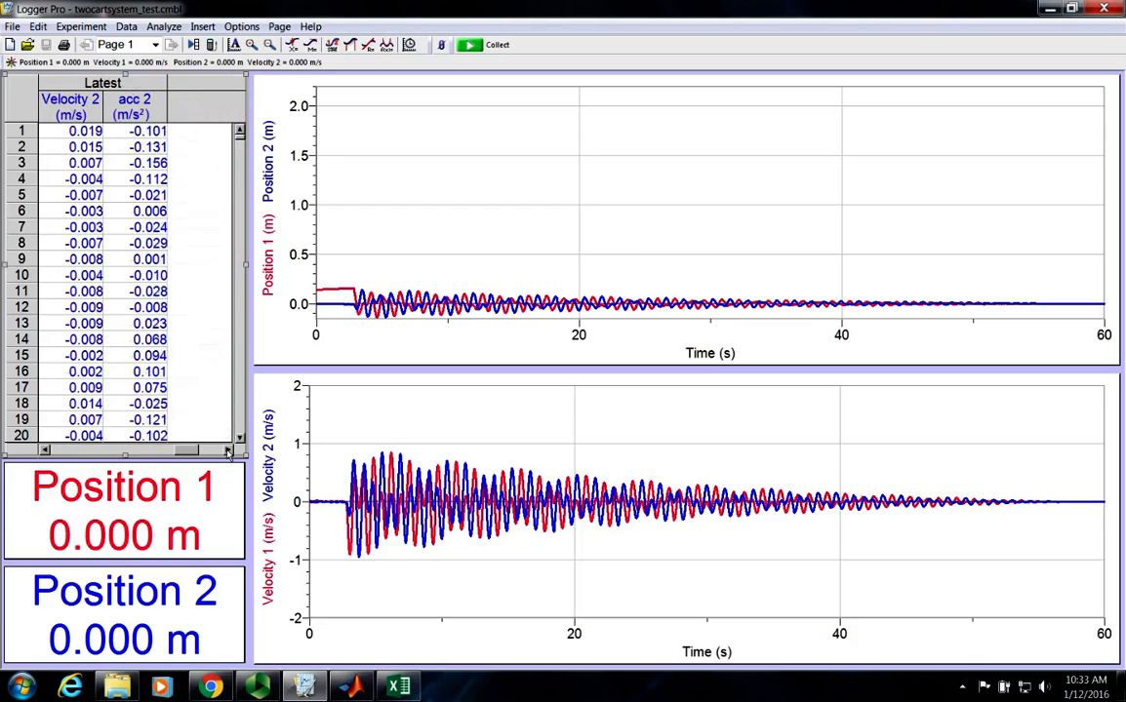
{"action": "left_click", "coordinate": [45, 450]}
{"action": "left_click", "coordinate": [45, 451]}
{"action": "left_click", "coordinate": [46, 451]}
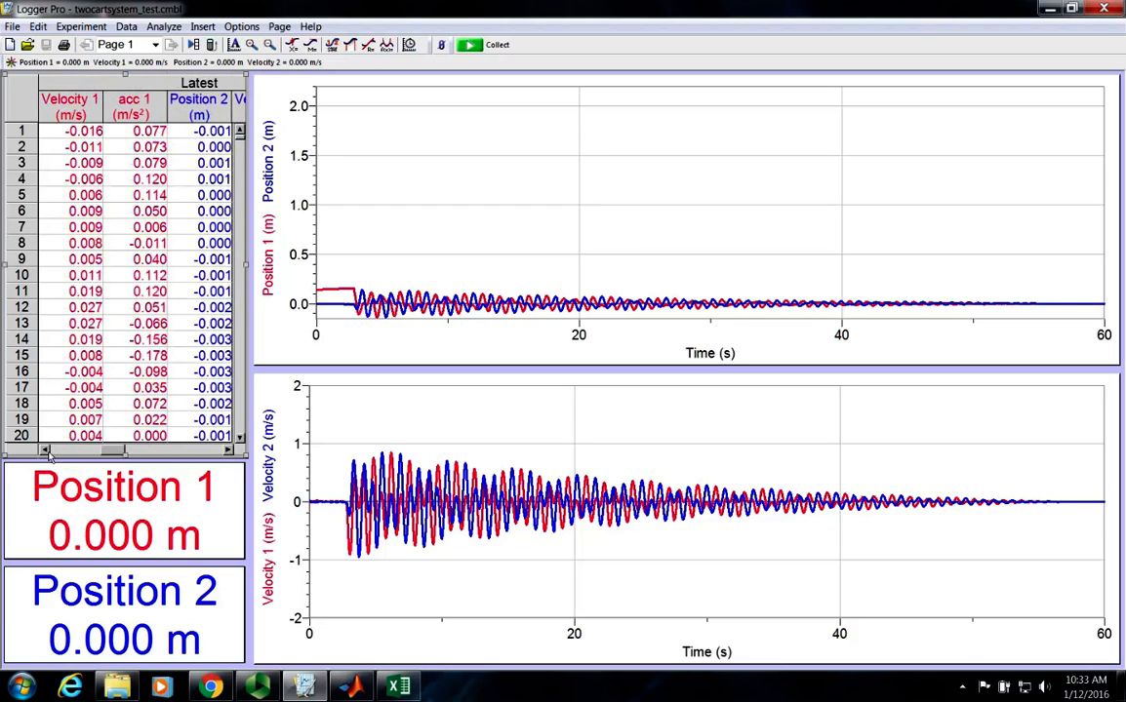
Switch back to Excel, enter the header "acc 1 (m/s^2)" in cell D1 and fit column D to its text
{"action": "left_click", "coordinate": [398, 686]}
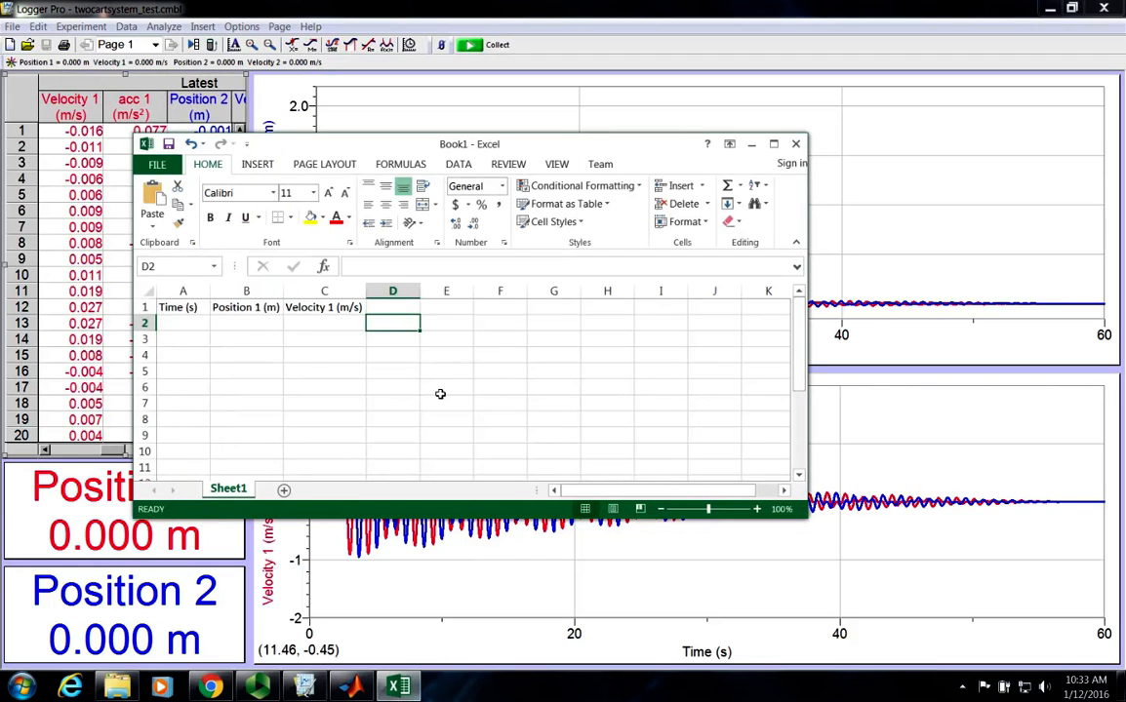
{"action": "key", "text": "Up"}
{"action": "type", "text": "acc"}
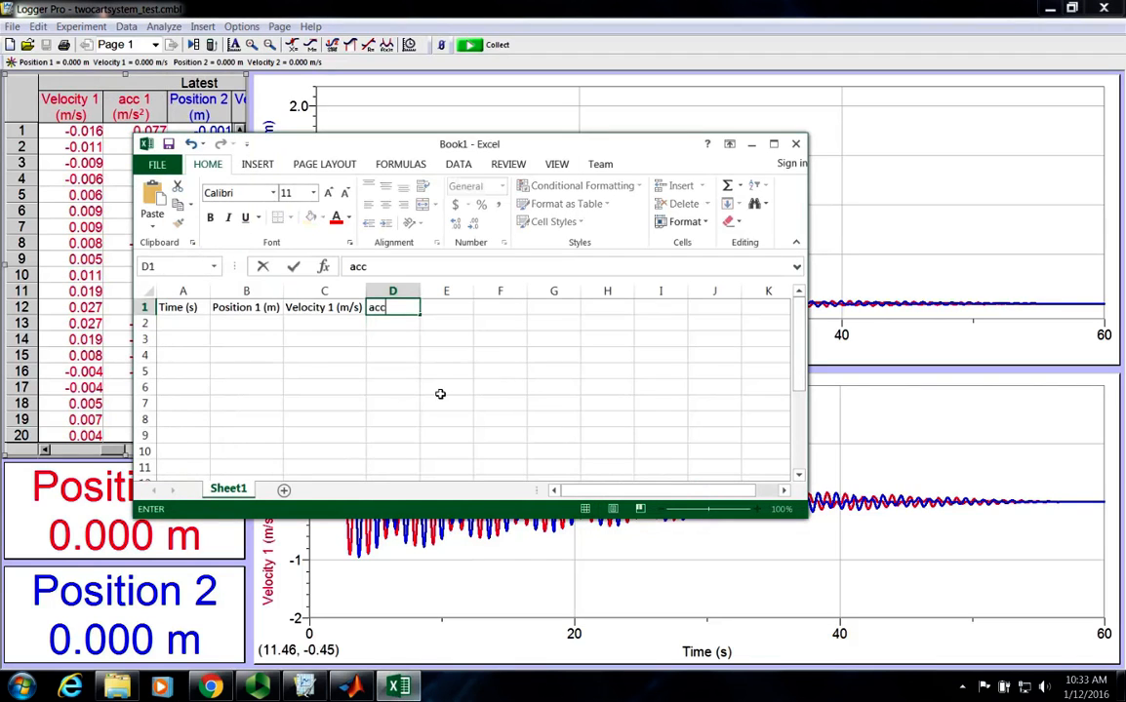
{"action": "type", "text": " 1 (m/s^2)"}
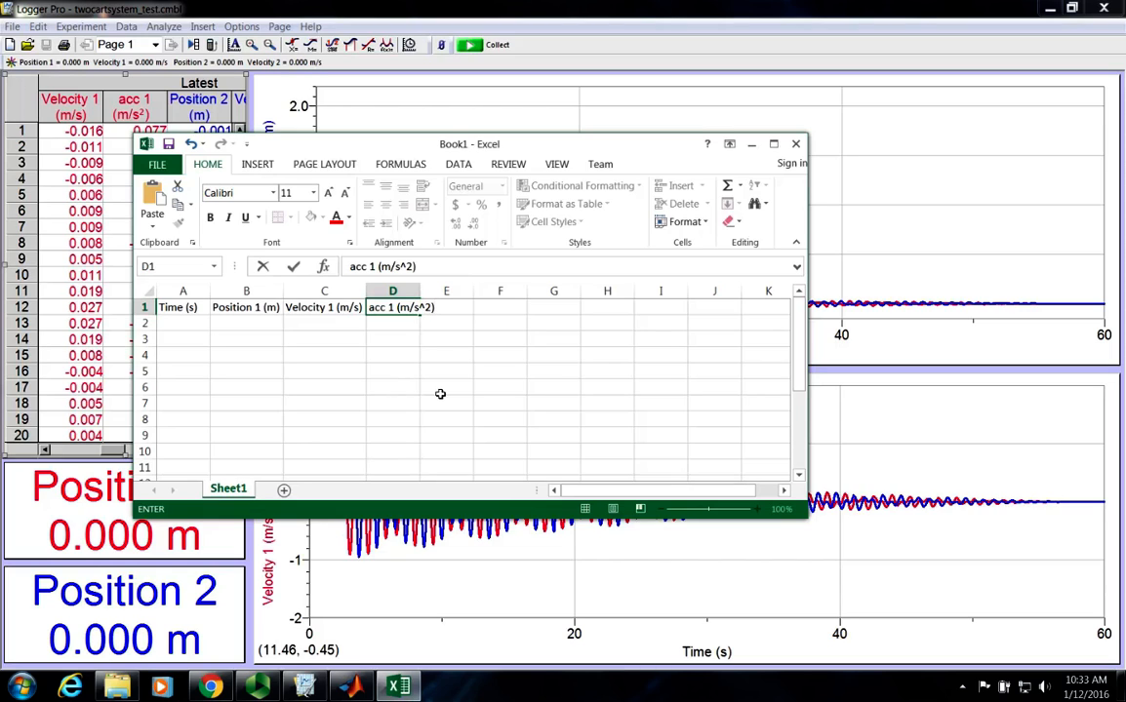
{"action": "left_click", "coordinate": [451, 324]}
{"action": "double_click", "coordinate": [419, 290]}
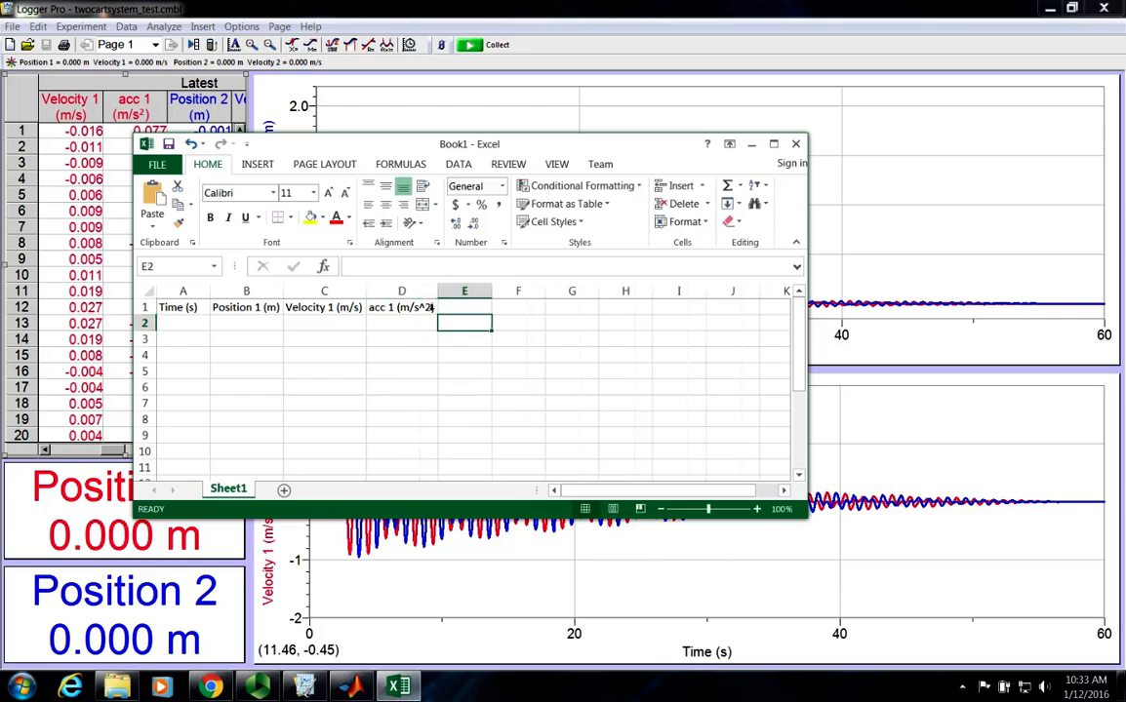
Copy the position, velocity and acceleration headers from B1:D1 into the cells starting at E1
{"action": "left_click_drag", "start_coordinate": [234, 308], "coordinate": [377, 311]}
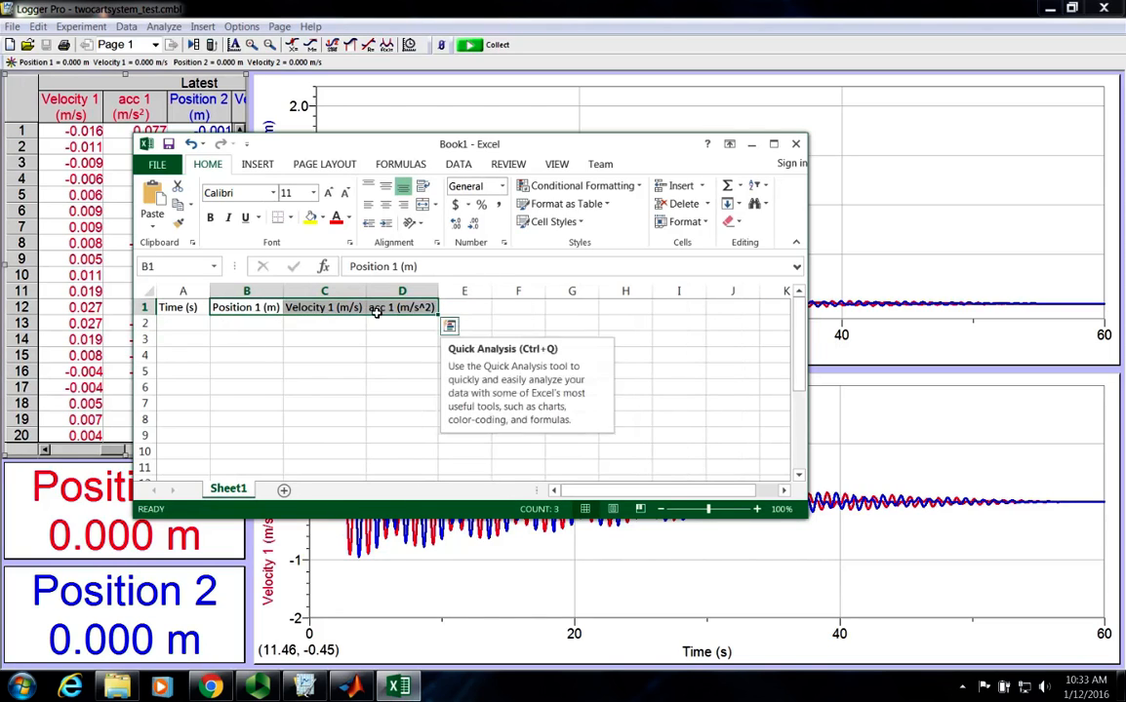
{"action": "key", "text": "ctrl+c"}
{"action": "left_click", "coordinate": [467, 310]}
{"action": "key", "text": "ctrl+v"}
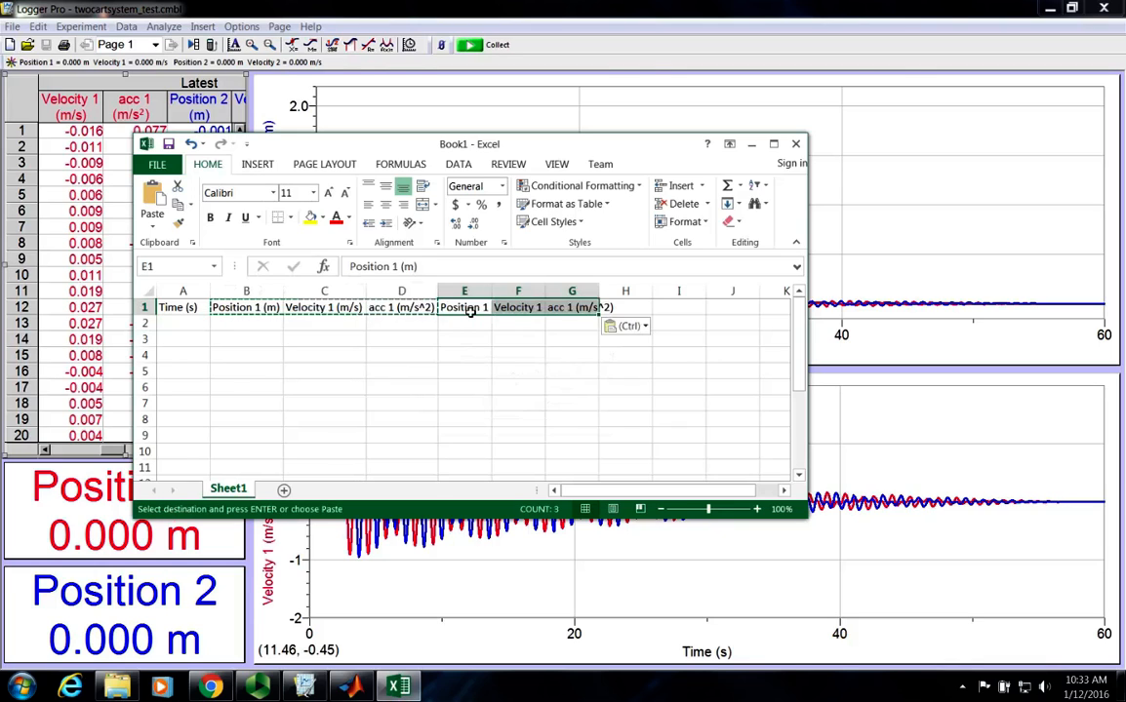
Change the copied position header in cell E1 to "Position 2 (m)"
{"action": "left_click", "coordinate": [414, 267]}
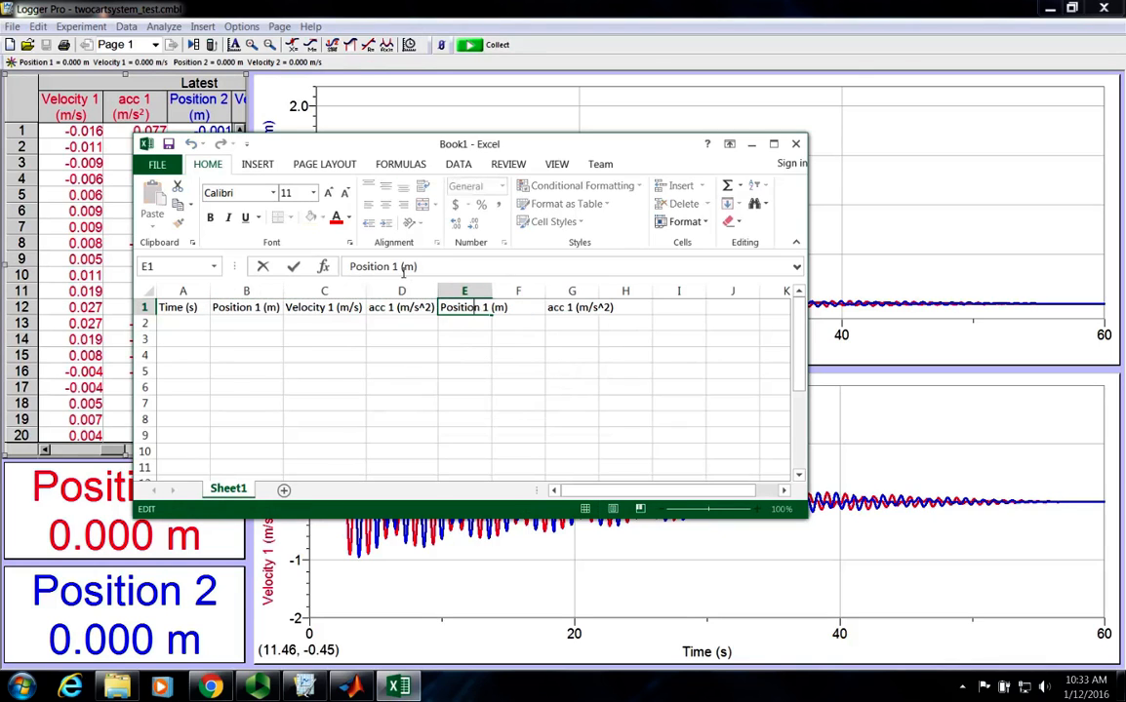
{"action": "left_click", "coordinate": [402, 269]}
{"action": "key", "text": "BackSpace"}
{"action": "type", "text": "2"}
{"action": "left_click", "coordinate": [583, 404]}
Change the copied velocity header in cell F1 to "Velocity 2 (m/s)"
{"action": "left_click", "coordinate": [529, 307]}
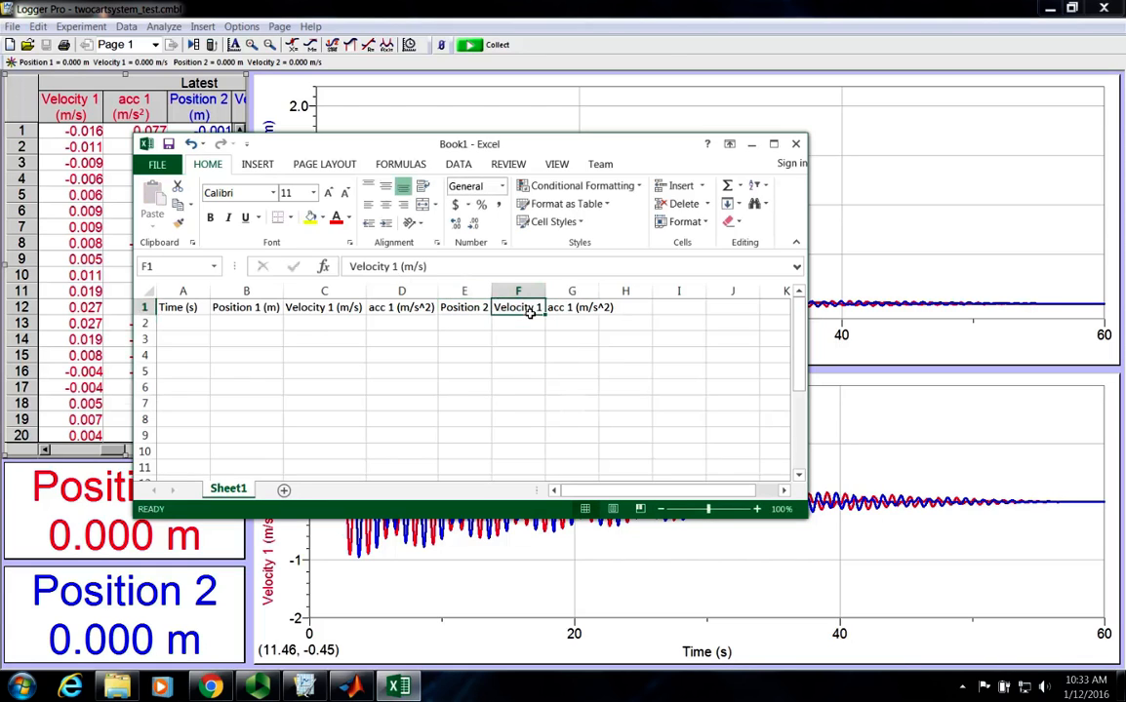
{"action": "left_click", "coordinate": [399, 267]}
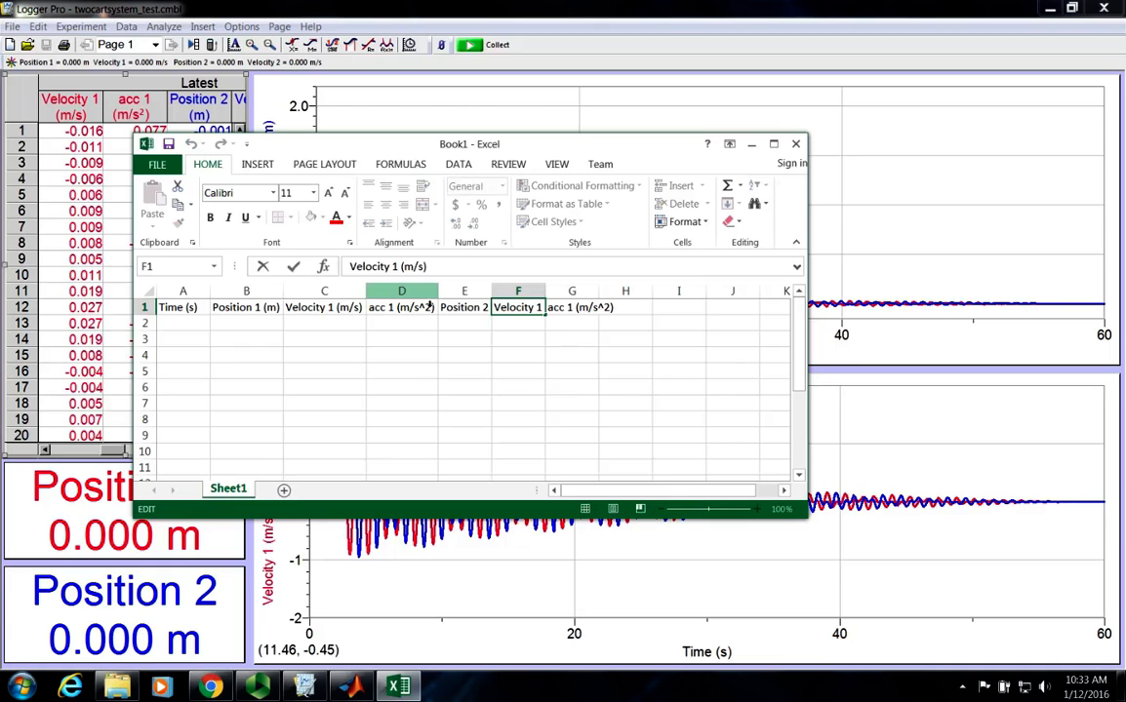
{"action": "key", "text": "BackSpace"}
{"action": "type", "text": "2"}
Change the copied acceleration header in cell G1 to "acc 2 (m/s^2)" and fit columns E to G to their text
{"action": "left_click", "coordinate": [589, 312]}
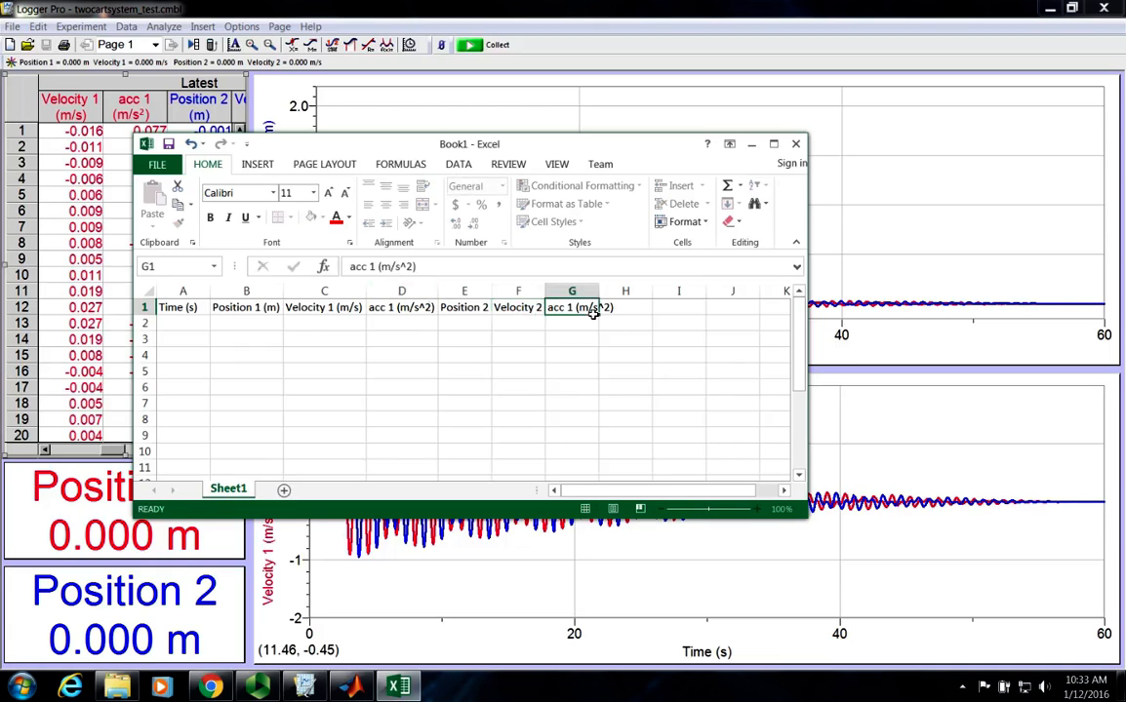
{"action": "left_click", "coordinate": [394, 270]}
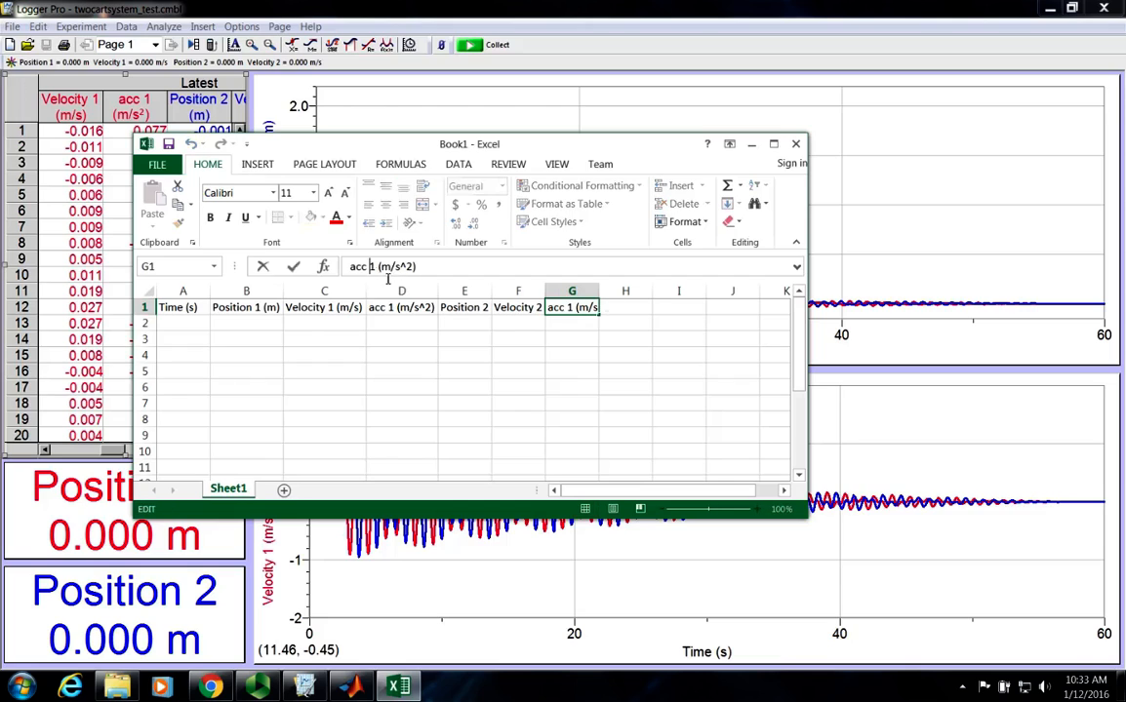
{"action": "key", "text": "BackSpace"}
{"action": "type", "text": "2"}
{"action": "left_click", "coordinate": [498, 357]}
{"action": "left_click_drag", "start_coordinate": [492, 292], "coordinate": [656, 302]}
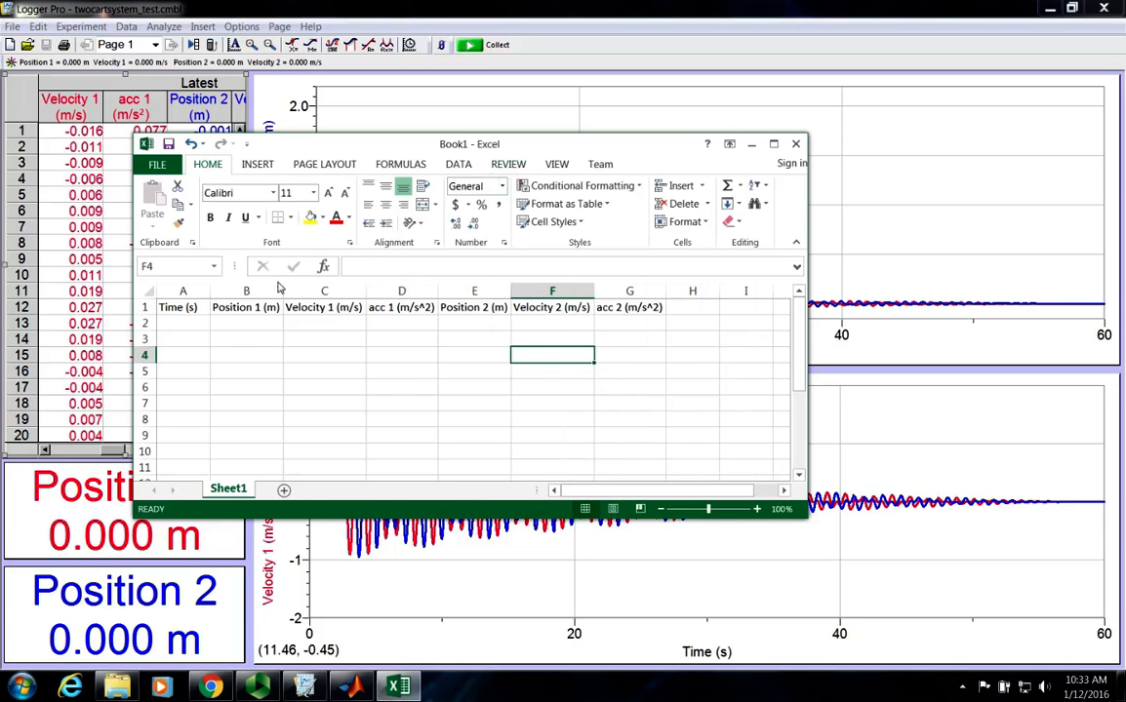
Switch to Logger Pro and copy the entire data table, starting from the first Time value
{"action": "left_click", "coordinate": [98, 173]}
{"action": "left_click", "coordinate": [90, 163]}
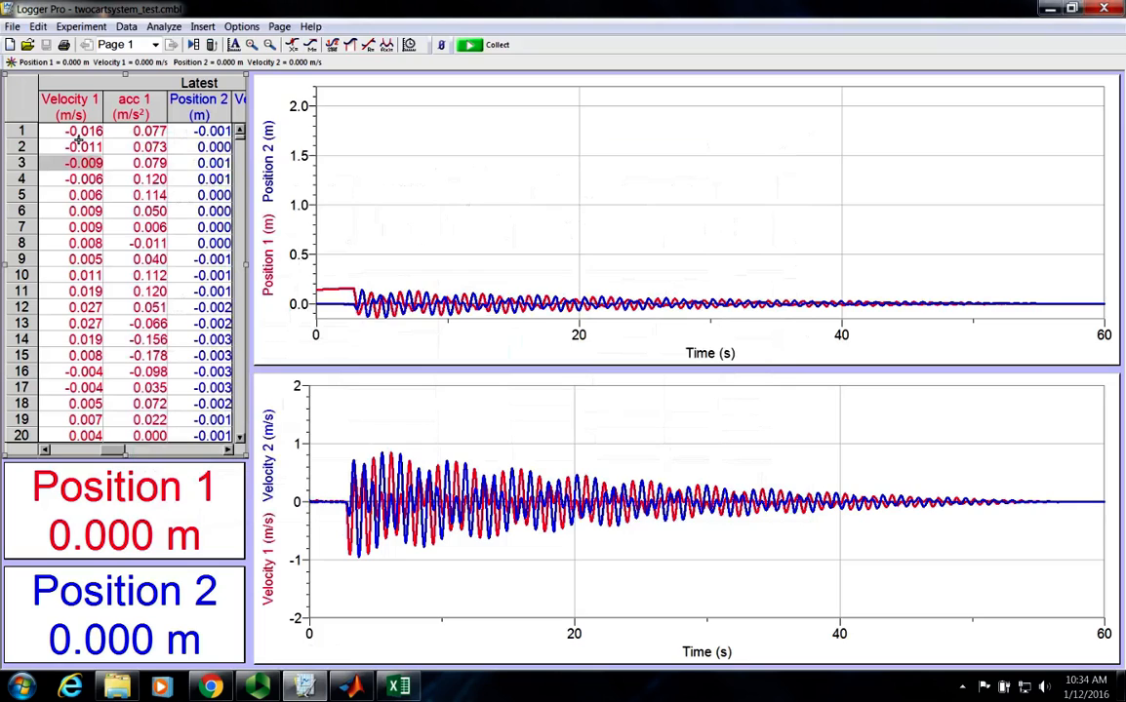
{"action": "left_click", "coordinate": [76, 131]}
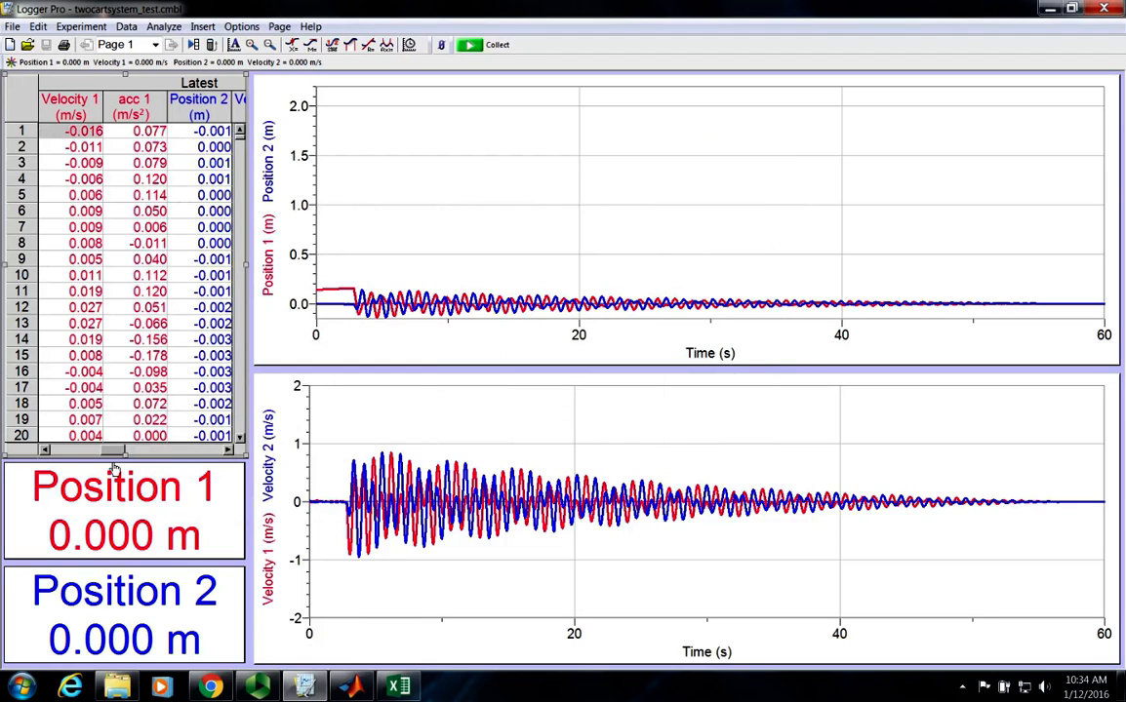
{"action": "left_click_drag", "start_coordinate": [111, 455], "coordinate": [63, 454]}
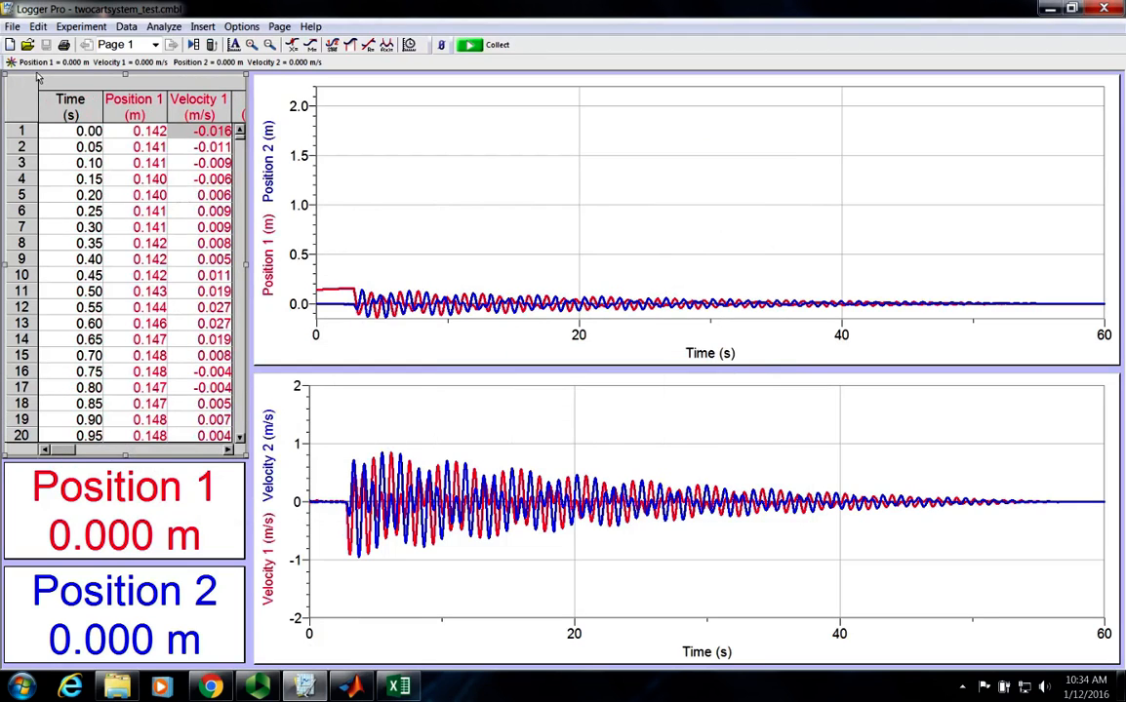
{"action": "left_click", "coordinate": [85, 138]}
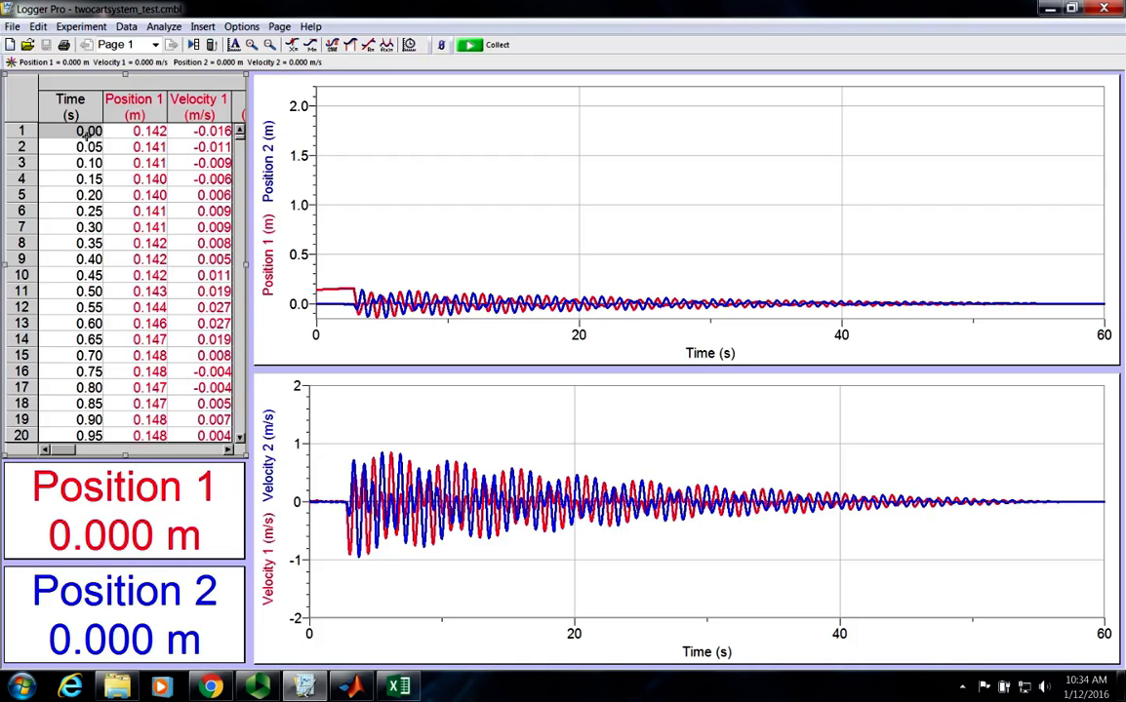
{"action": "key", "text": "ctrl+a"}
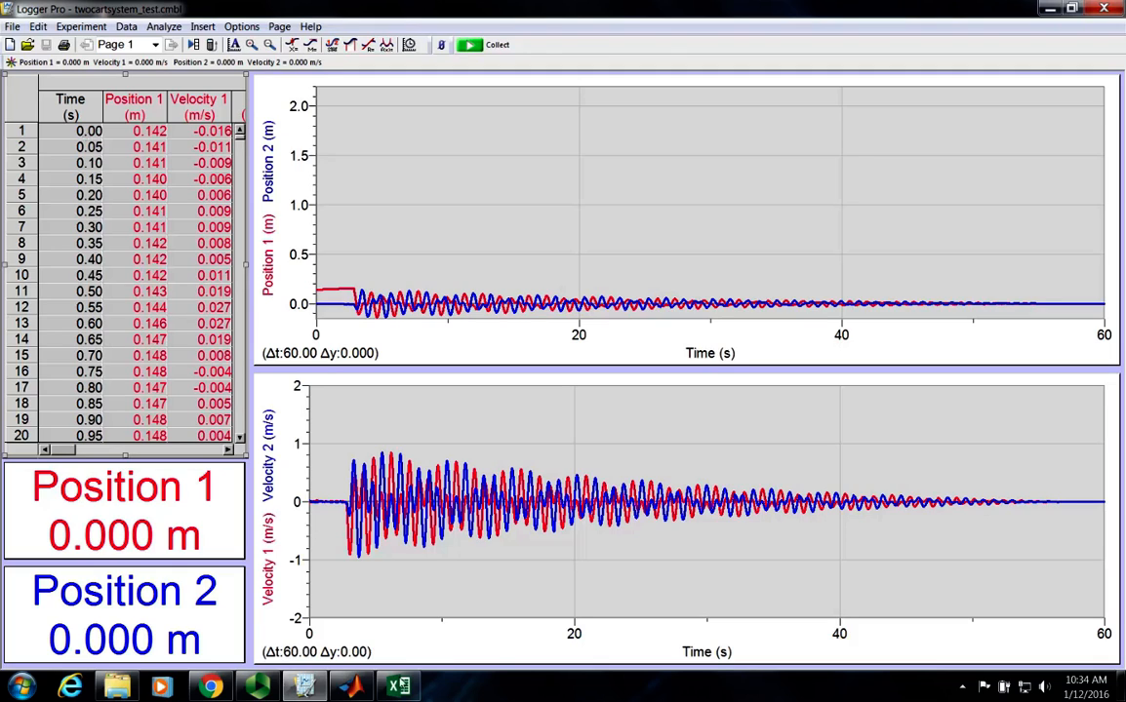
Switch back to Excel and paste the copied Logger Pro data under the headers, starting at cell A2
{"action": "left_click", "coordinate": [400, 689]}
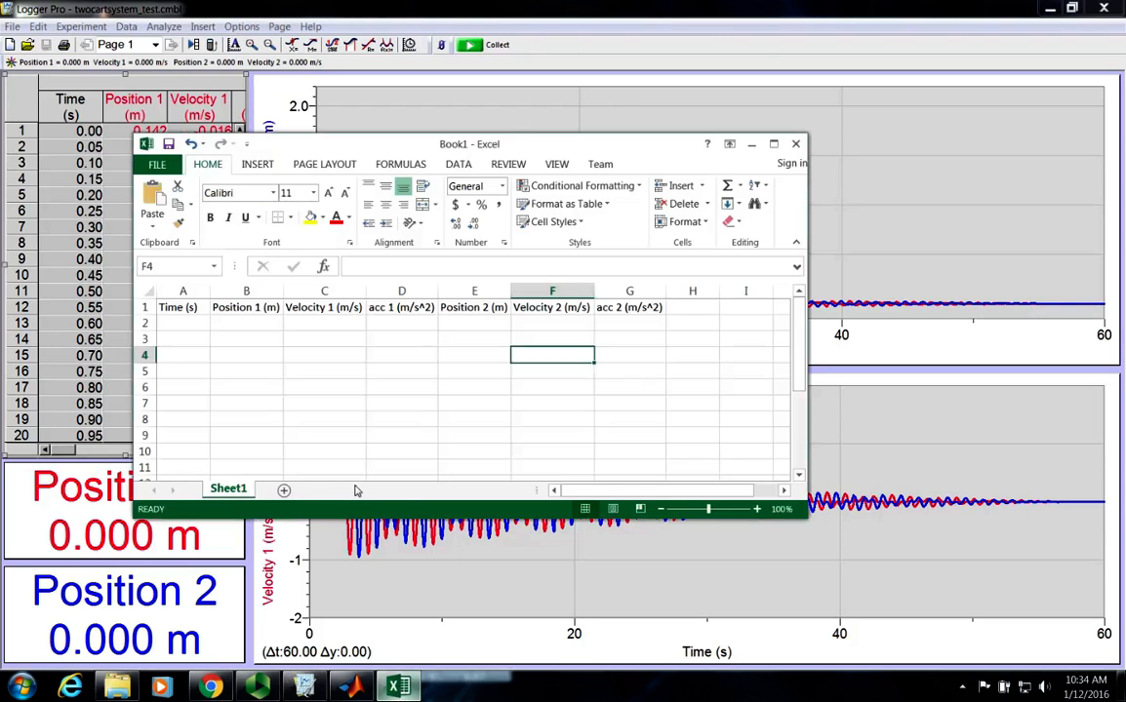
{"action": "left_click", "coordinate": [176, 325]}
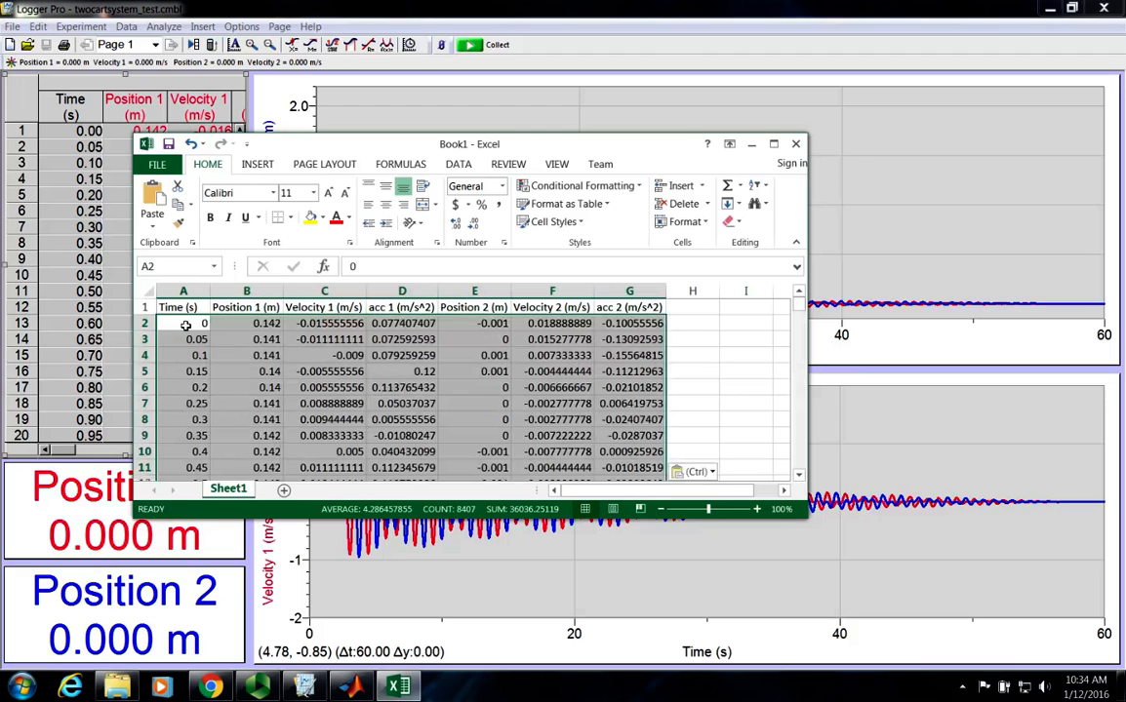
{"action": "left_click", "coordinate": [692, 372]}
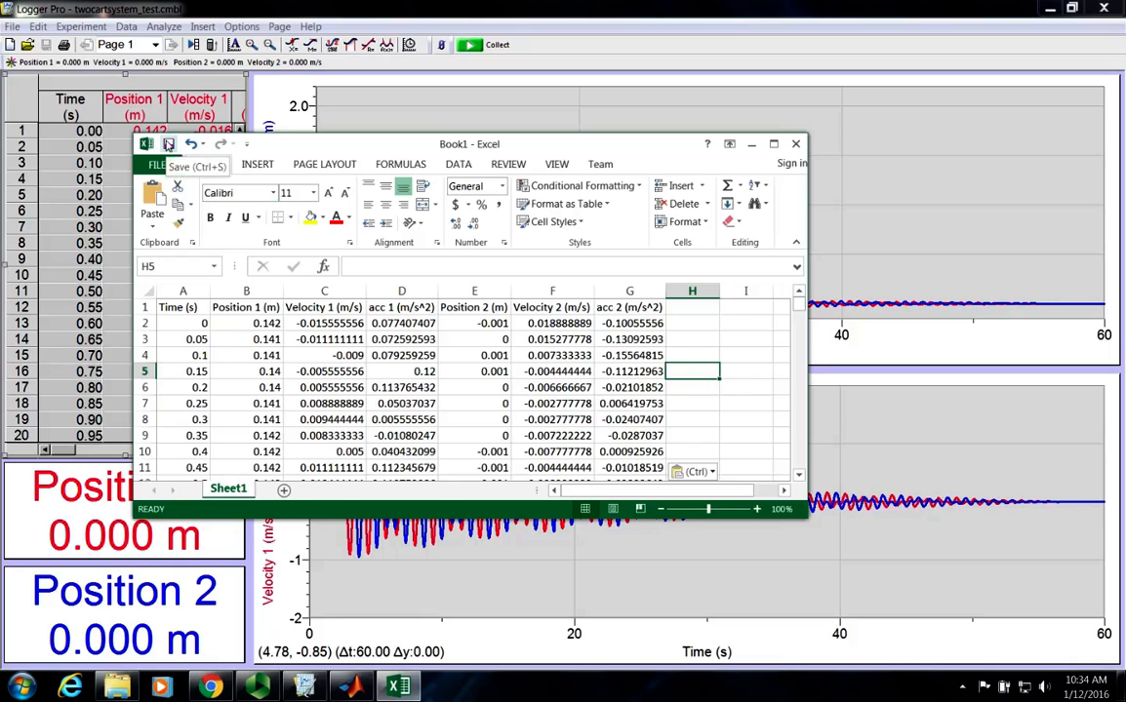
Save the workbook to the Desktop as two_cart_excel_test.xlsx
{"action": "left_click", "coordinate": [168, 144]}
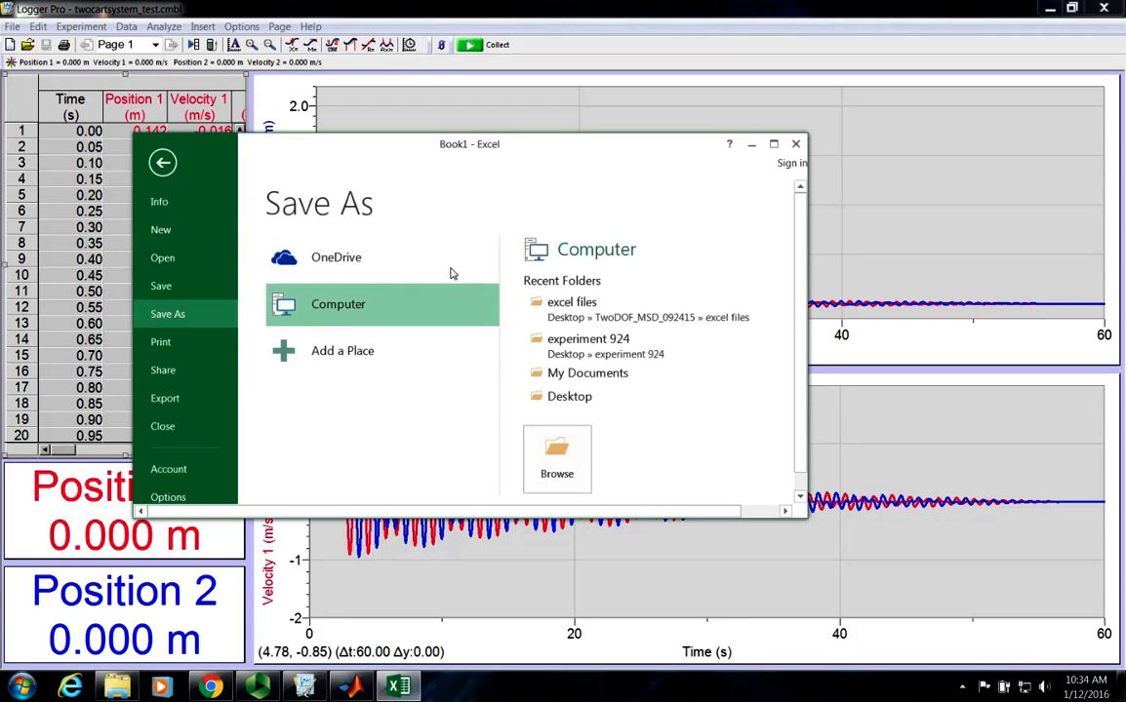
{"action": "left_click", "coordinate": [571, 398]}
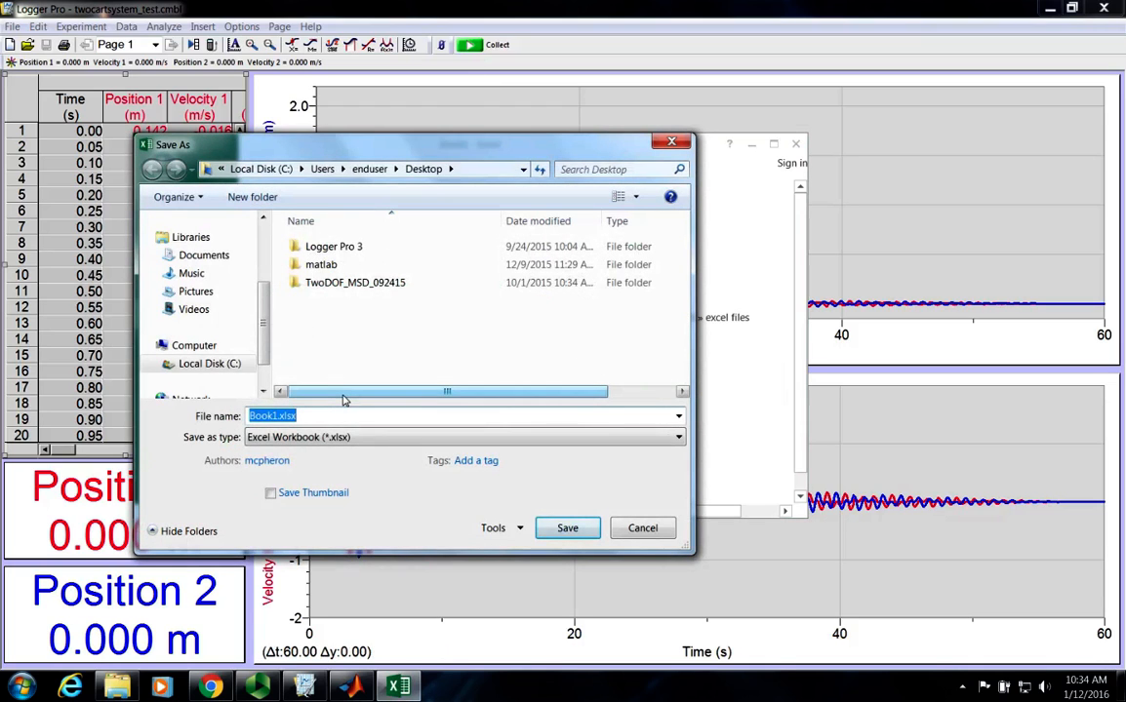
{"action": "key", "text": "End"}
{"action": "key", "text": "Left"}
{"action": "key", "text": "Left"}
{"action": "key", "text": "Left"}
{"action": "key", "text": "Left"}
{"action": "key", "text": "Right"}
{"action": "key", "text": "shift+Left"}
{"action": "key", "text": "shift+Left"}
{"action": "key", "text": "shift+Left"}
{"action": "key", "text": "shift+Left"}
{"action": "key", "text": "shift+Left"}
{"action": "type", "text": "e"}
{"action": "key", "text": "BackSpace"}
{"action": "type", "text": "ex"}
{"action": "key", "text": "BackSpace"}
{"action": "key", "text": "BackSpace"}
{"action": "type", "text": "two"}
{"action": "type", "text": "_cart_e"}
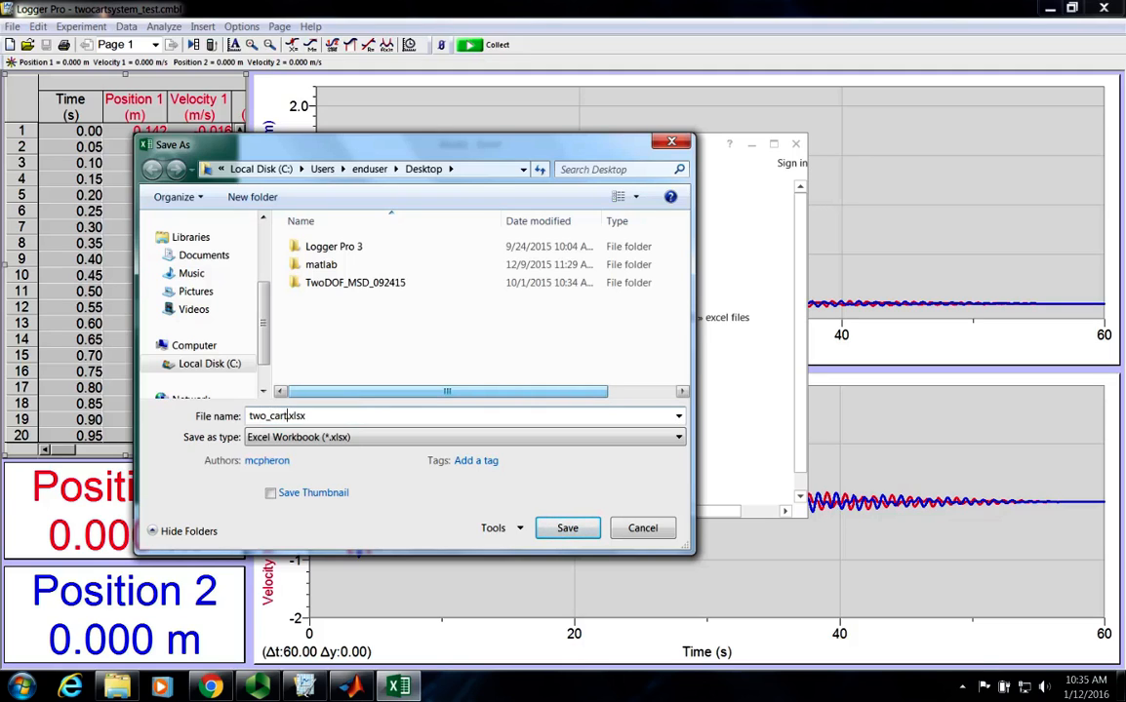
{"action": "type", "text": "xcel_test"}
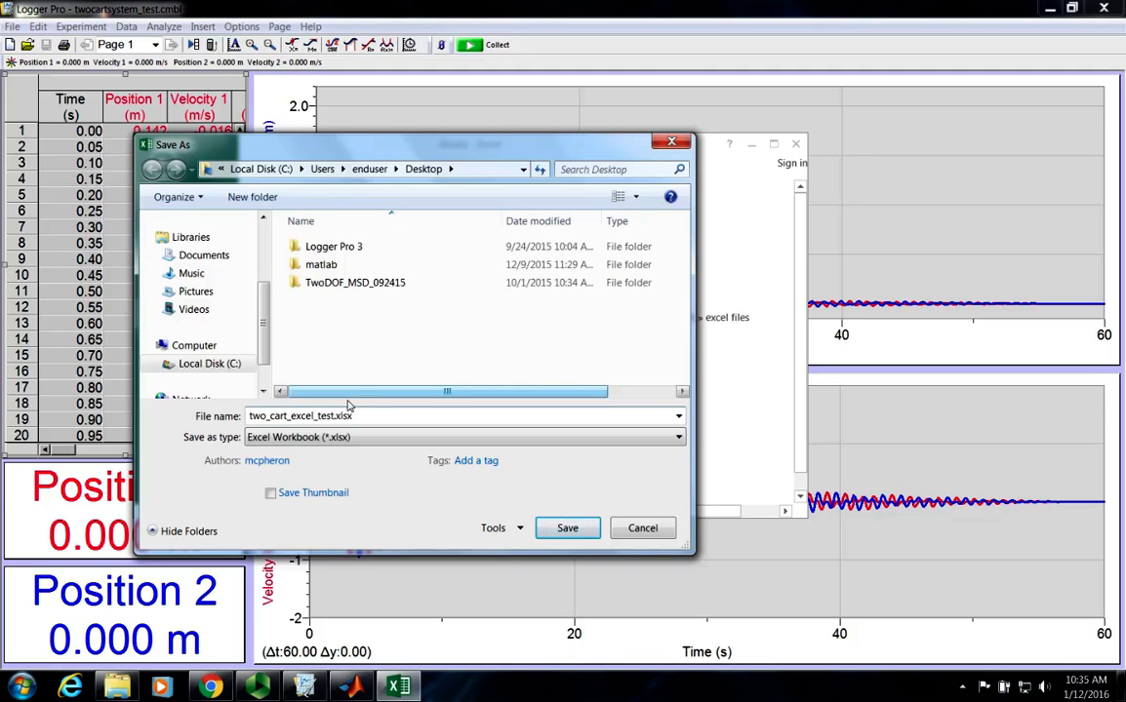
{"action": "left_click", "coordinate": [577, 530]}
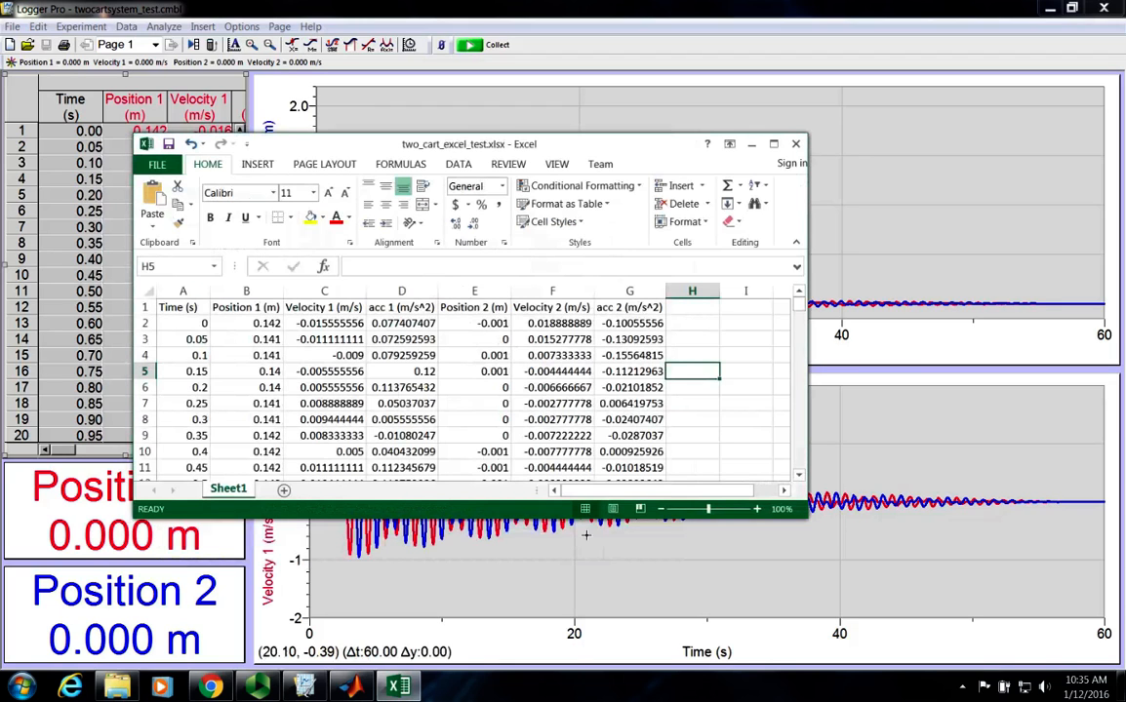
Close Excel and Logger Pro and switch to MATLAB
{"action": "left_click", "coordinate": [798, 144]}
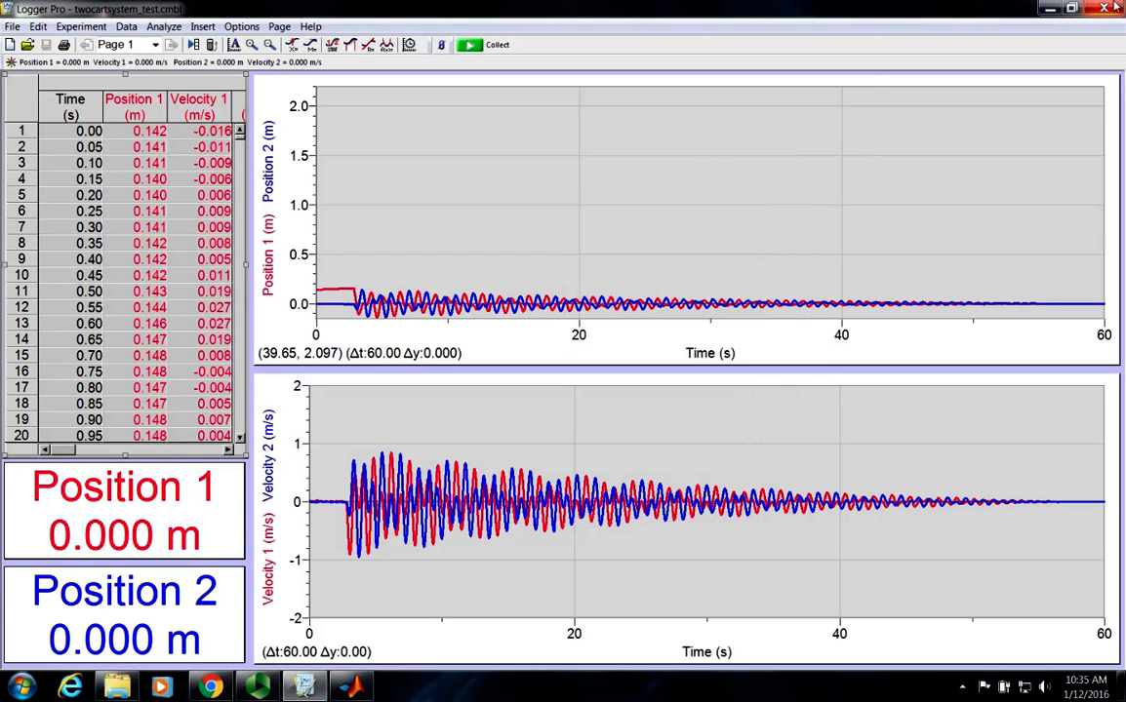
{"action": "left_click", "coordinate": [1115, 7]}
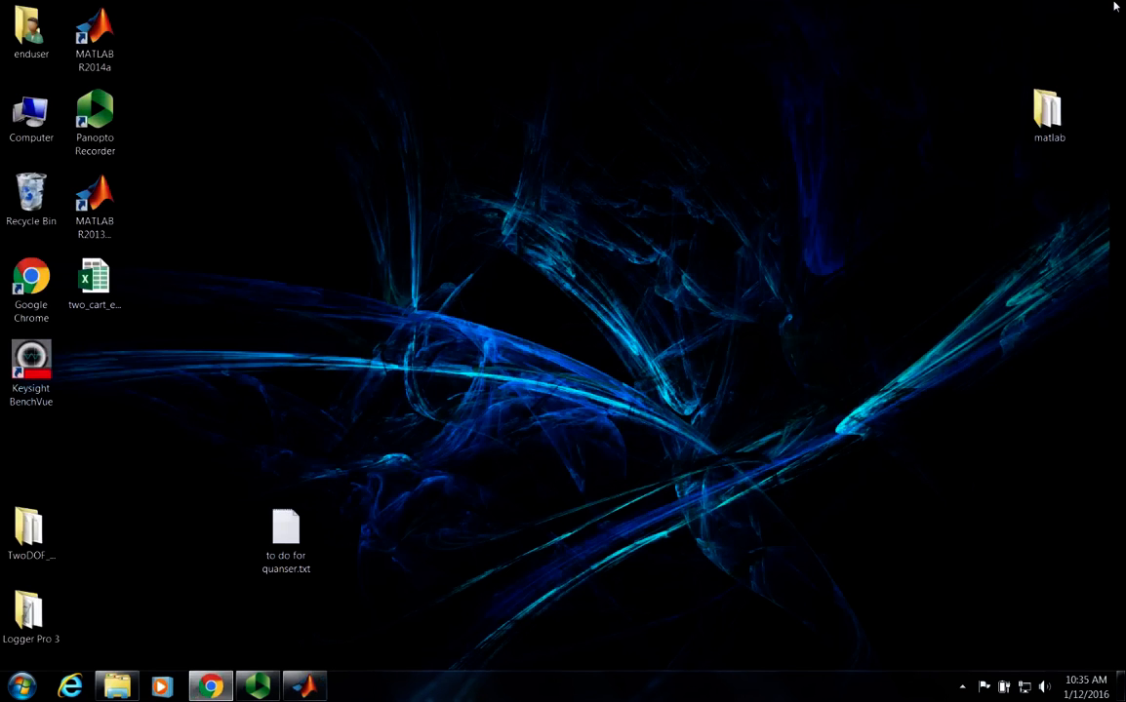
{"action": "left_click", "coordinate": [305, 689]}
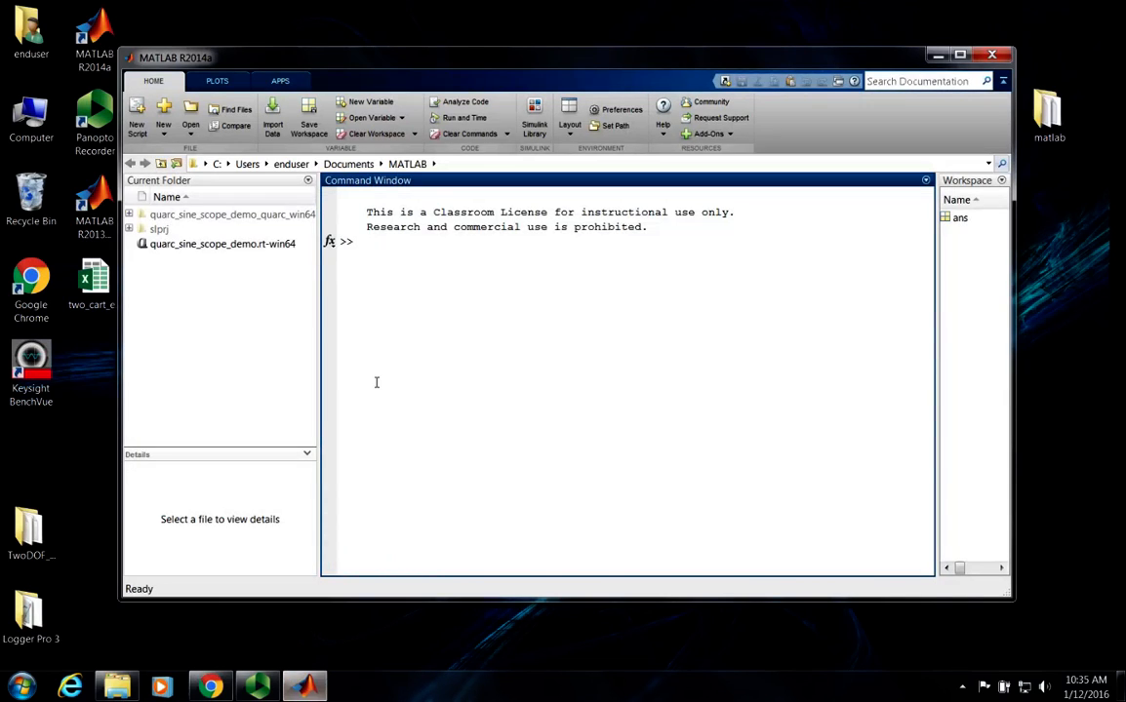
Open two_cart_excel_test.xlsx from the Desktop for data import
{"action": "left_click", "coordinate": [272, 130]}
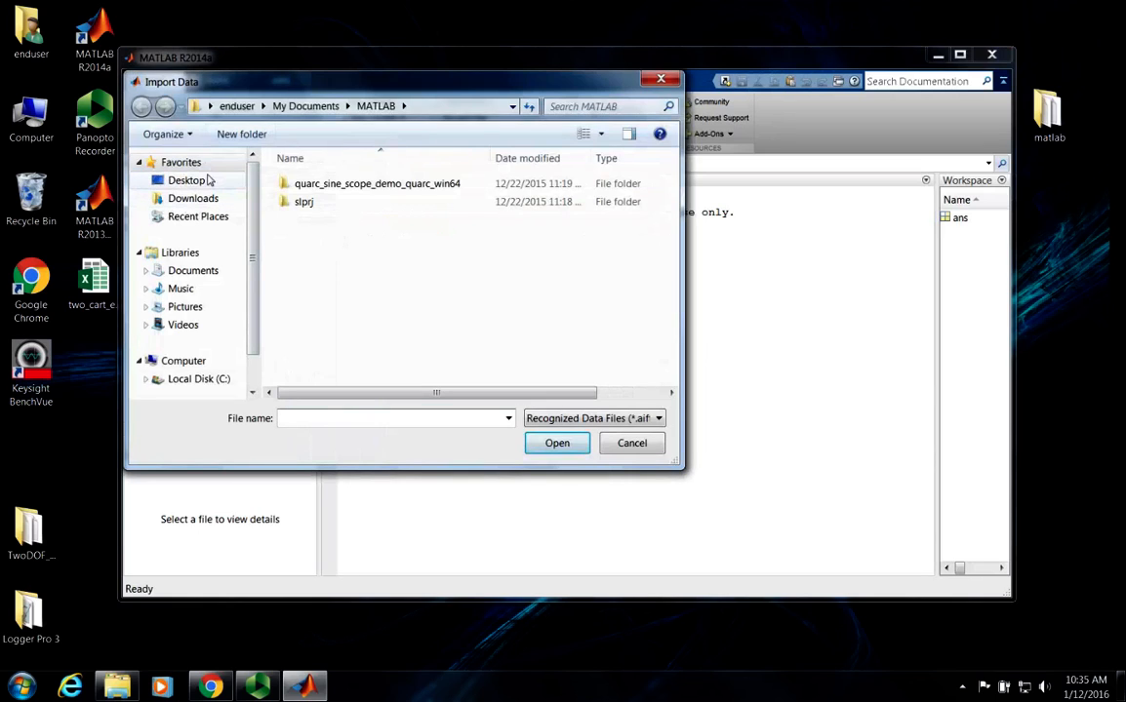
{"action": "left_click", "coordinate": [212, 181]}
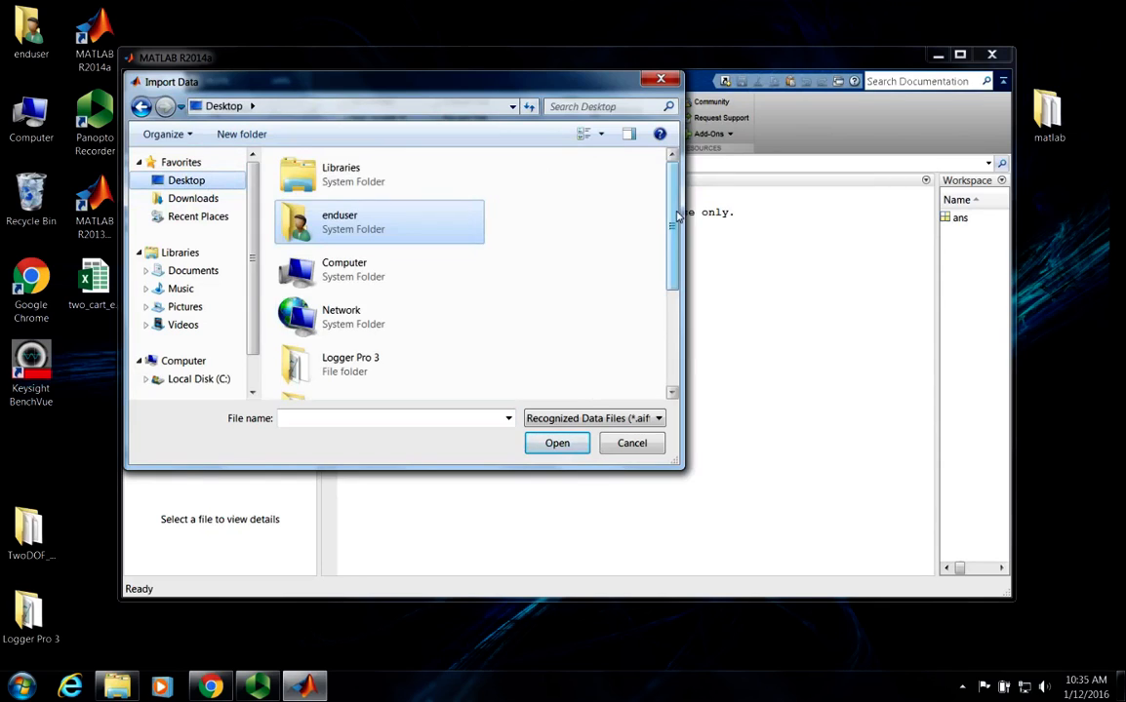
{"action": "scroll", "coordinate": [609, 293], "scroll_direction": "down", "scroll_amount": 3}
{"action": "left_click", "coordinate": [349, 390]}
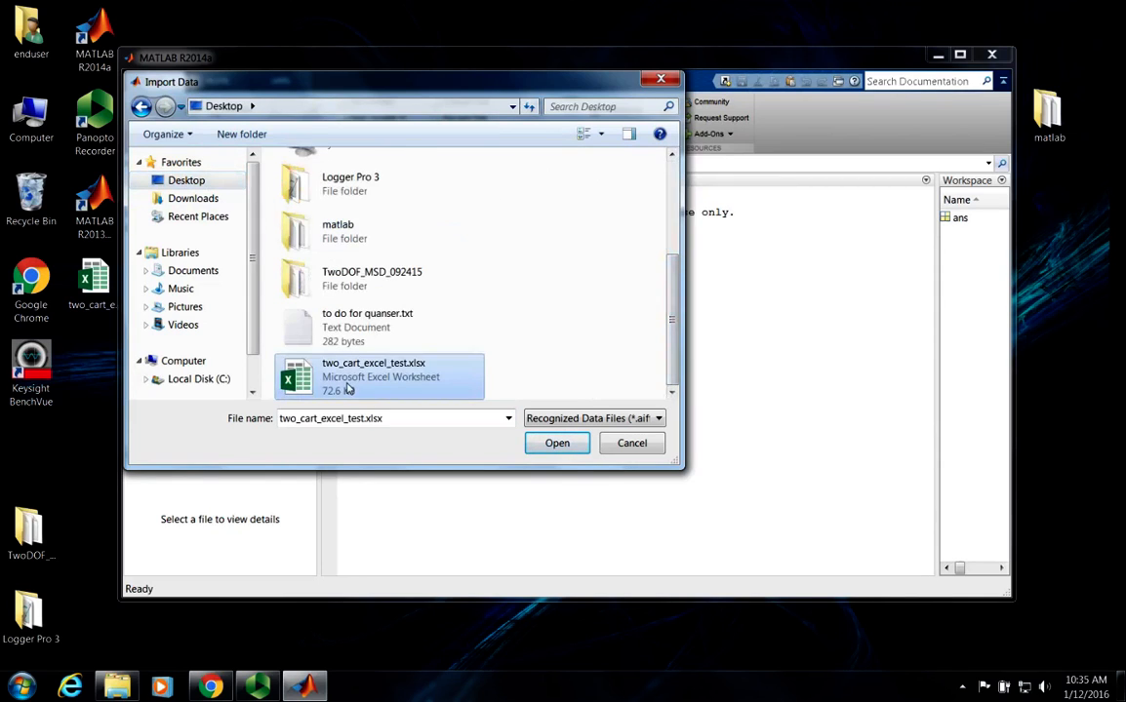
{"action": "left_click", "coordinate": [554, 445]}
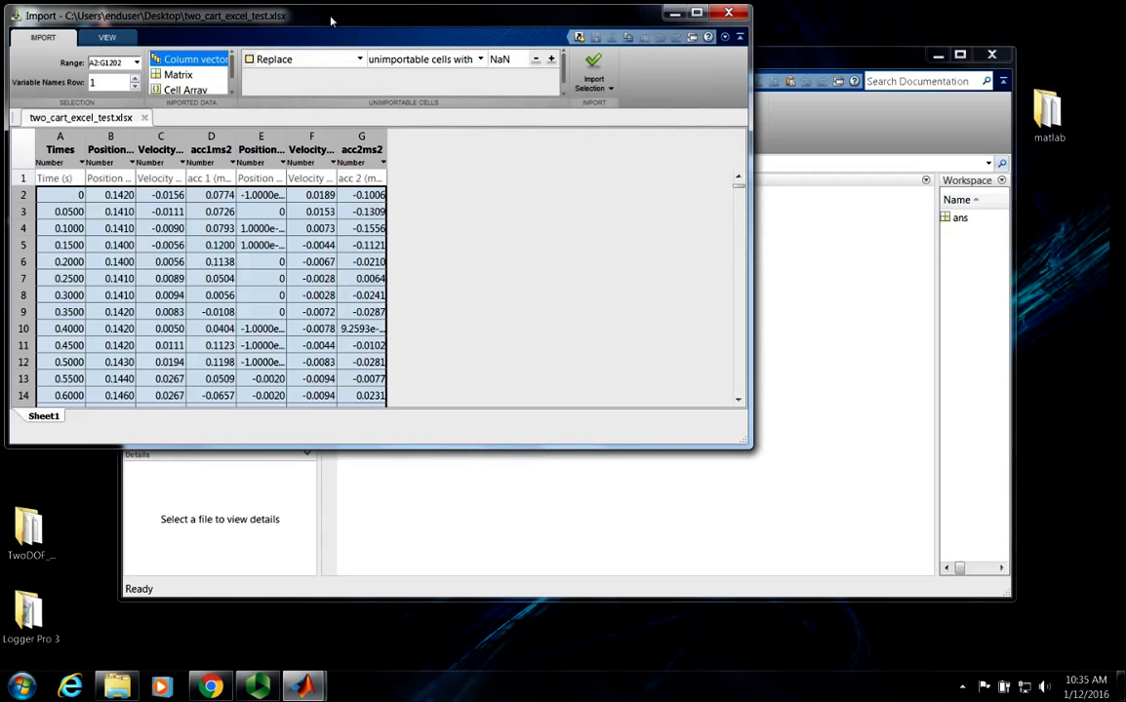
Import the range A2:G1202 as column vectors and list the workspace variables with whos
{"action": "left_click_drag", "start_coordinate": [331, 19], "coordinate": [482, 51]}
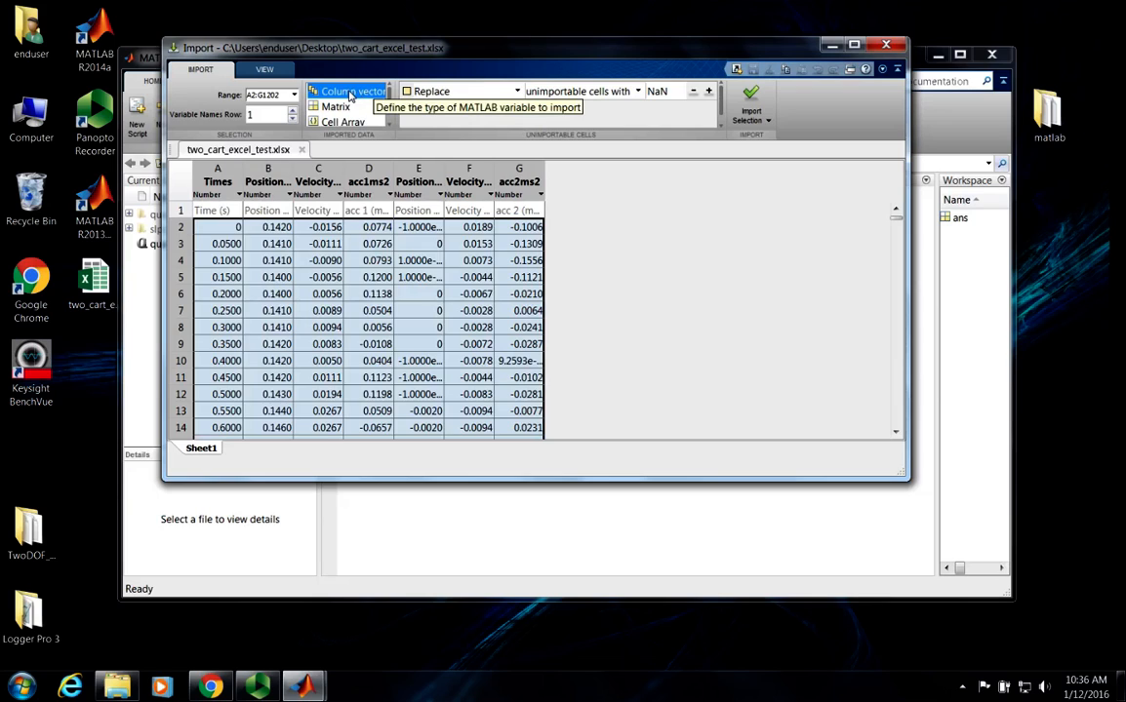
{"action": "left_click", "coordinate": [751, 94]}
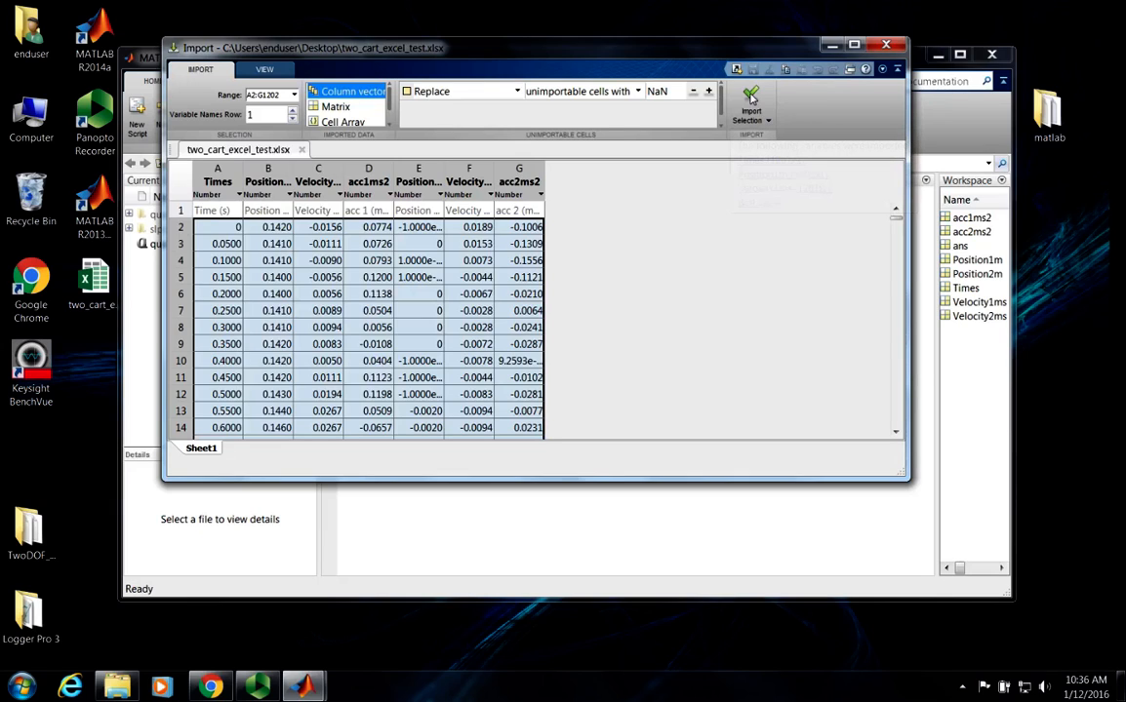
{"action": "left_click", "coordinate": [893, 46]}
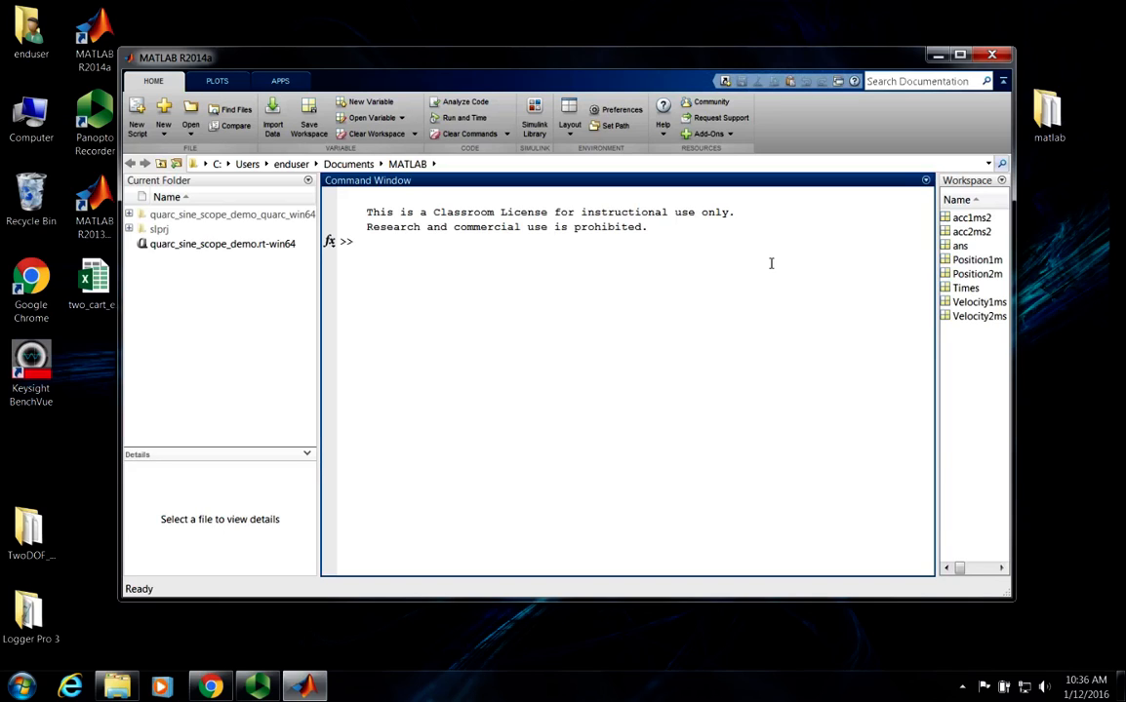
{"action": "type", "text": "whos"}
{"action": "key", "text": "Return"}
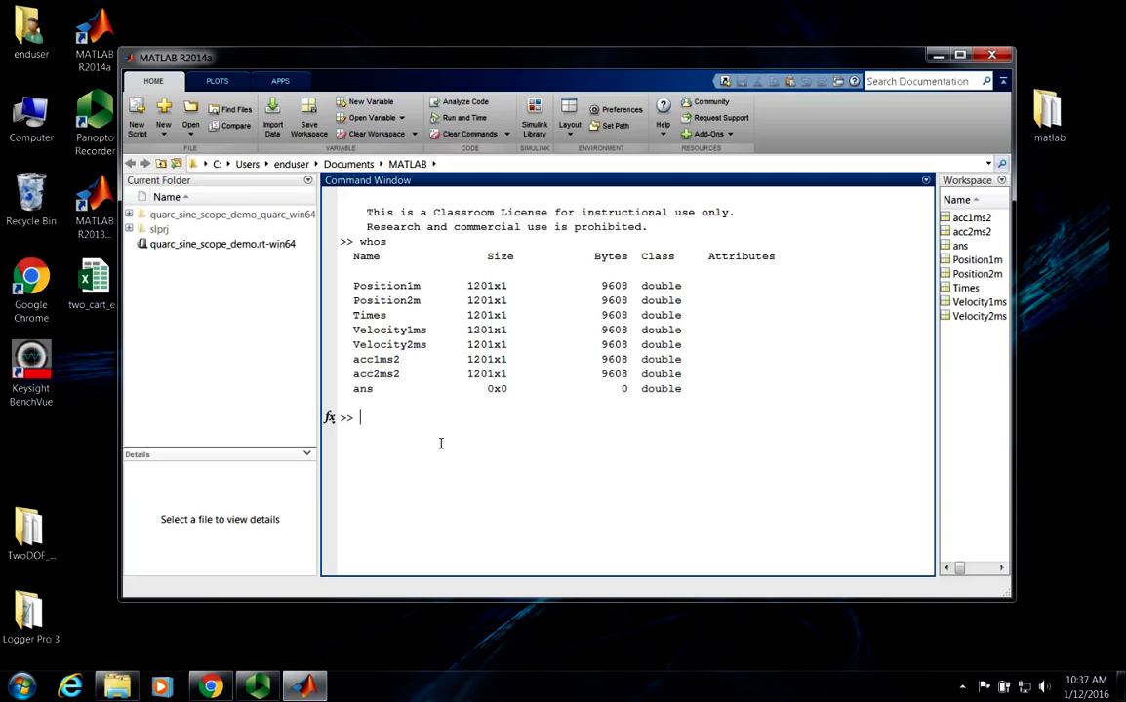
Save the variables Position1m, Position2m and Times as cart_example in the Documents folder using the save command
{"action": "type", "text": "save"}
{"action": "type", "text": "cart_example"}
{"action": "type", "text": "Posi"}
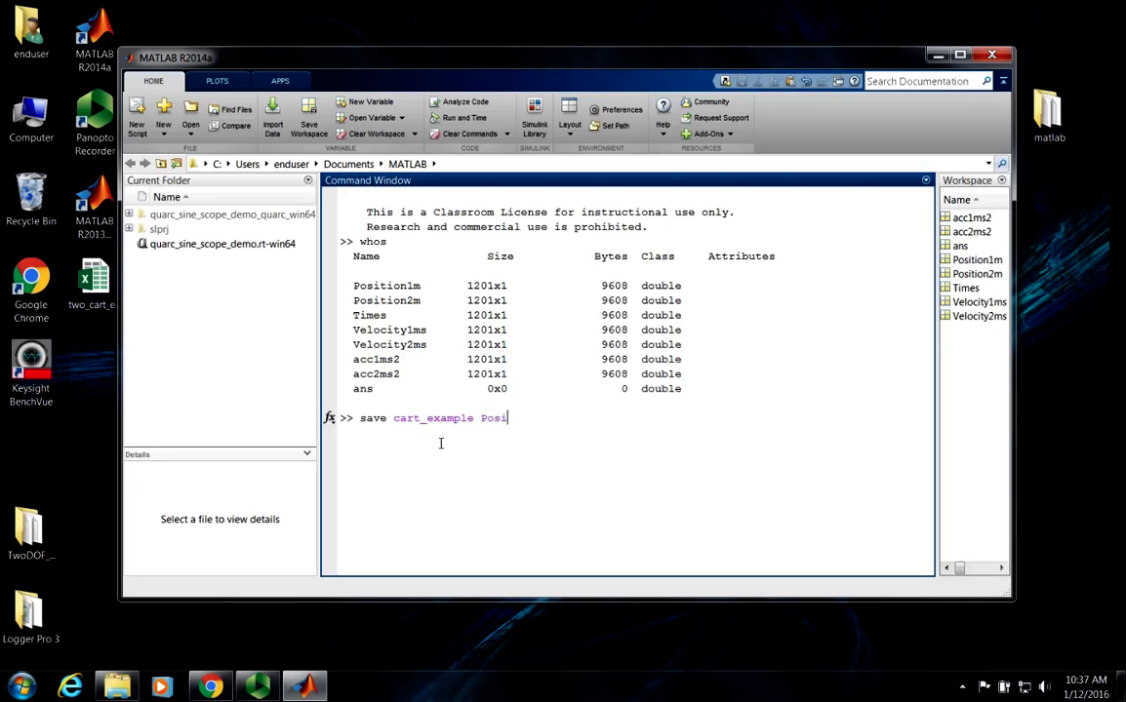
{"action": "type", "text": "tion1m Position2m"}
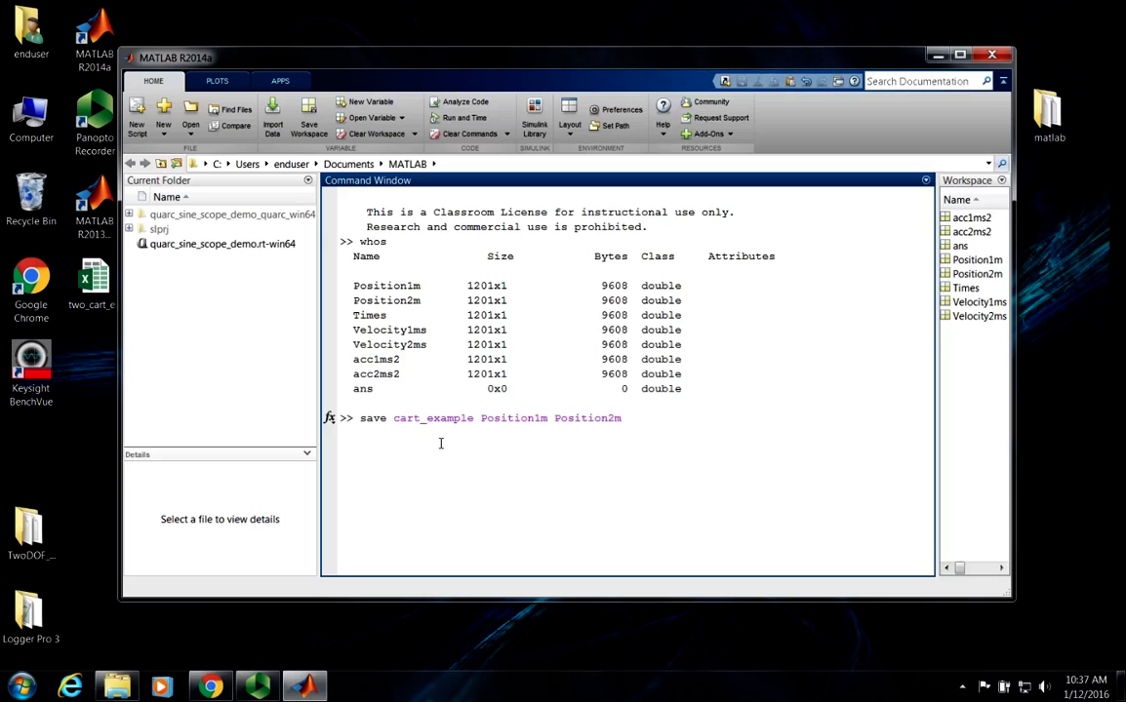
{"action": "type", "text": "Times"}
{"action": "left_click", "coordinate": [348, 164]}
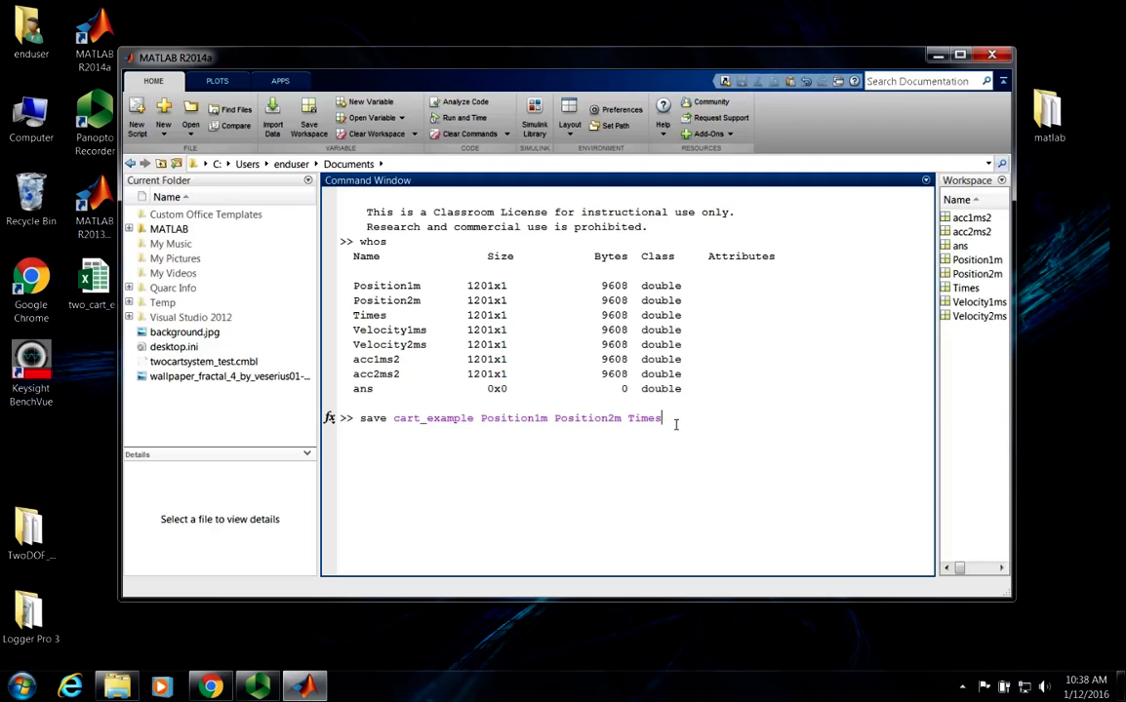
{"action": "key", "text": "Return"}
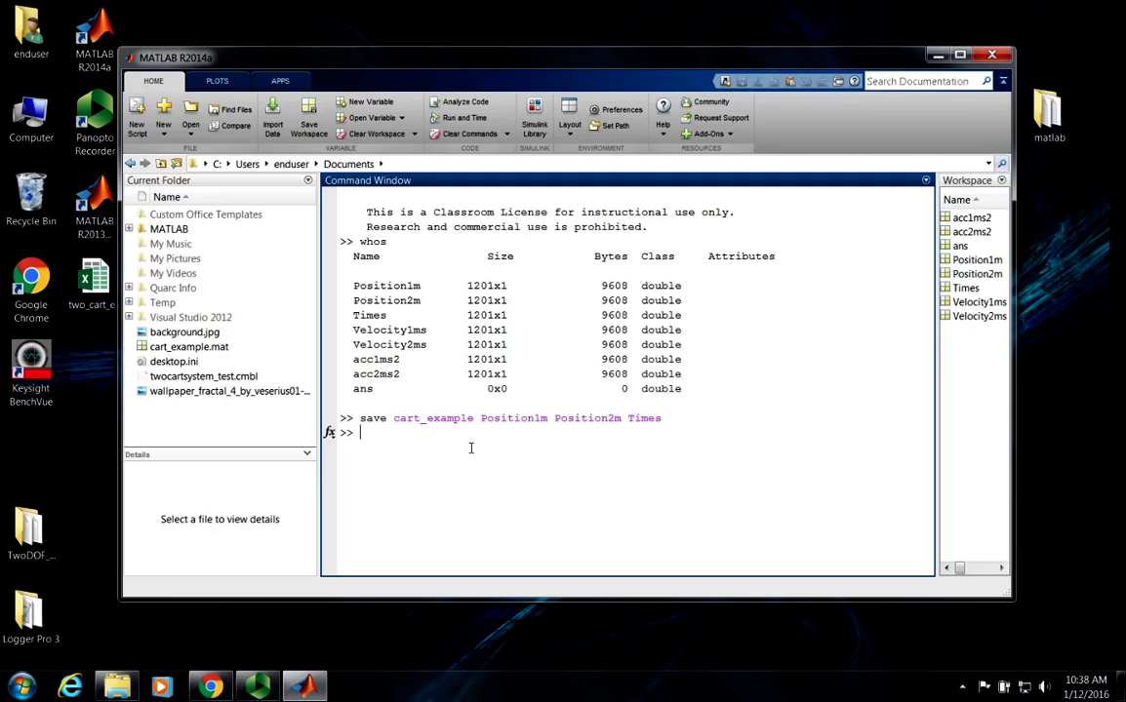
{"action": "type", "text": "close all"}
{"action": "key", "text": "BackSpace"}
{"action": "key", "text": "BackSpace"}
{"action": "key", "text": "BackSpace"}
{"action": "key", "text": "BackSpace"}
{"action": "key", "text": "BackSpace"}
{"action": "key", "text": "BackSpace"}
{"action": "key", "text": "BackSpace"}
{"action": "key", "text": "BackSpace"}
{"action": "key", "text": "BackSpace"}
Clear all workspace variables with clear all and load the saved data from cart_example.mat
{"action": "type", "text": "clear all"}
{"action": "key", "text": "Return"}
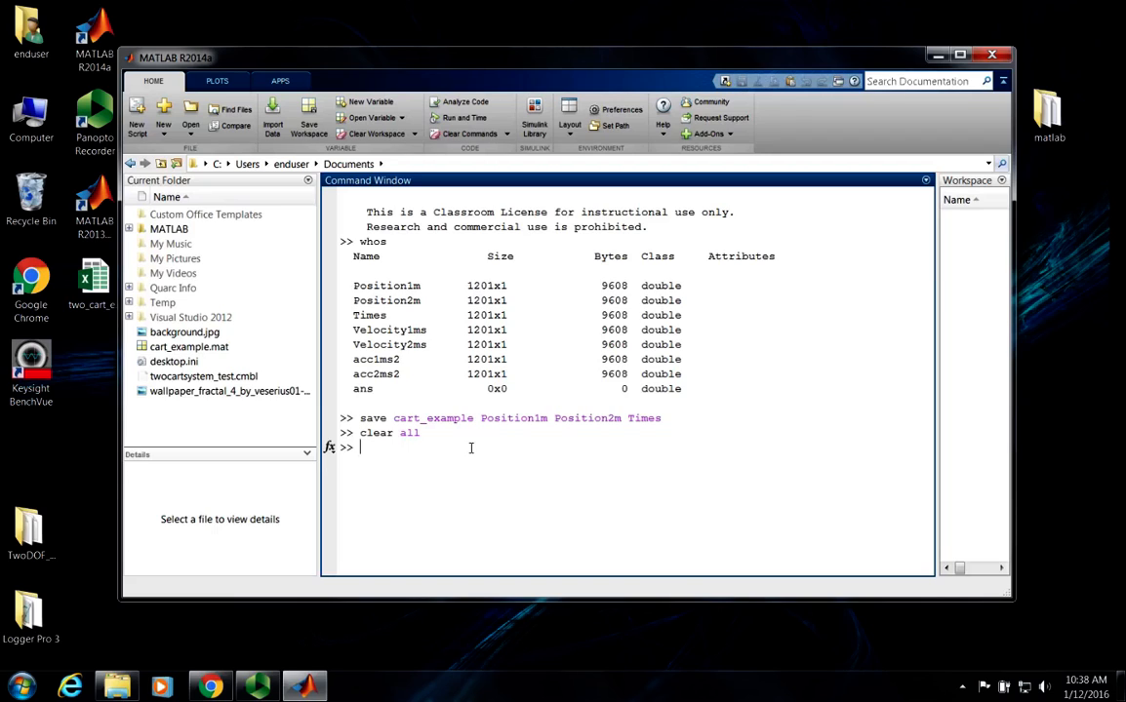
{"action": "type", "text": "load cart_example.mat"}
{"action": "key", "text": "Return"}
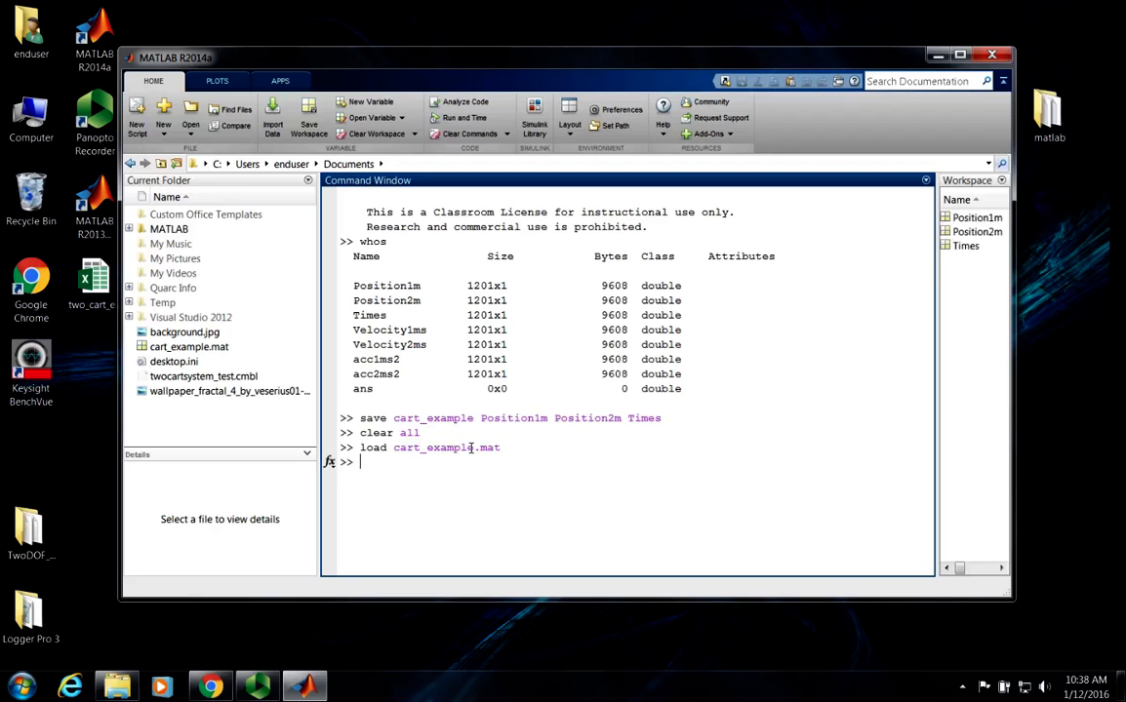